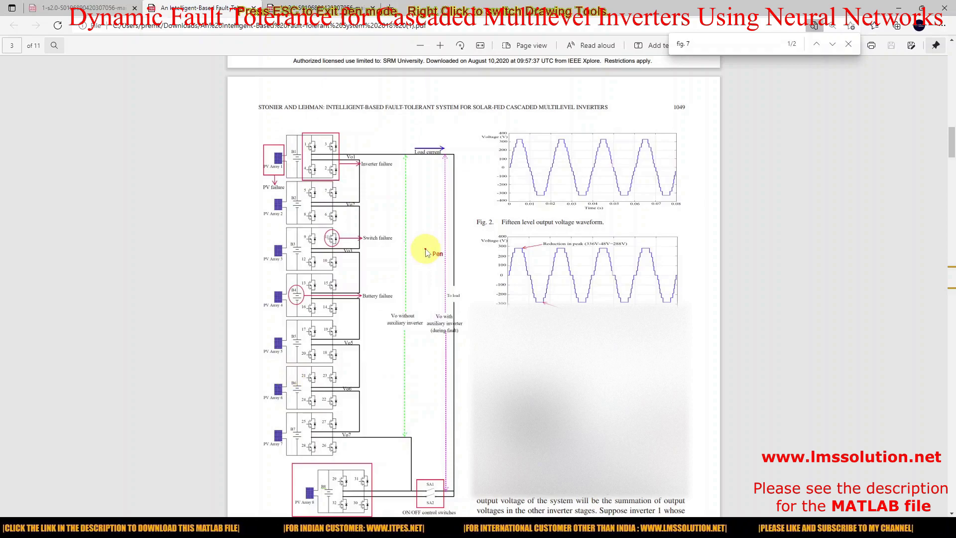
# Tick the seven inverter stages of the circuit figure in red, then clear those marks
pyautogui.moveTo(318, 164); pyautogui.dragTo(330, 161)
pyautogui.moveTo(320, 200); pyautogui.dragTo(333, 209)
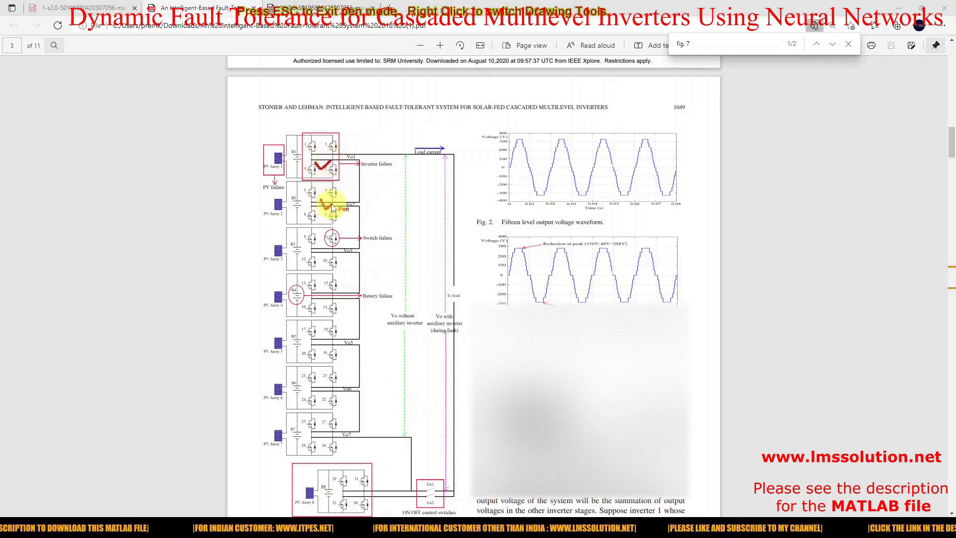
pyautogui.moveTo(318, 249); pyautogui.dragTo(329, 250)
pyautogui.moveTo(319, 291); pyautogui.dragTo(333, 292)
pyautogui.moveTo(315, 332); pyautogui.dragTo(336, 340)
pyautogui.moveTo(321, 379); pyautogui.dragTo(328, 388)
pyautogui.moveTo(329, 387); pyautogui.dragTo(340, 382)
pyautogui.moveTo(319, 422)
pyautogui.mouseDown()
pyautogui.moveTo(329, 431)
pyautogui.moveTo(340, 425)
pyautogui.mouseUp()
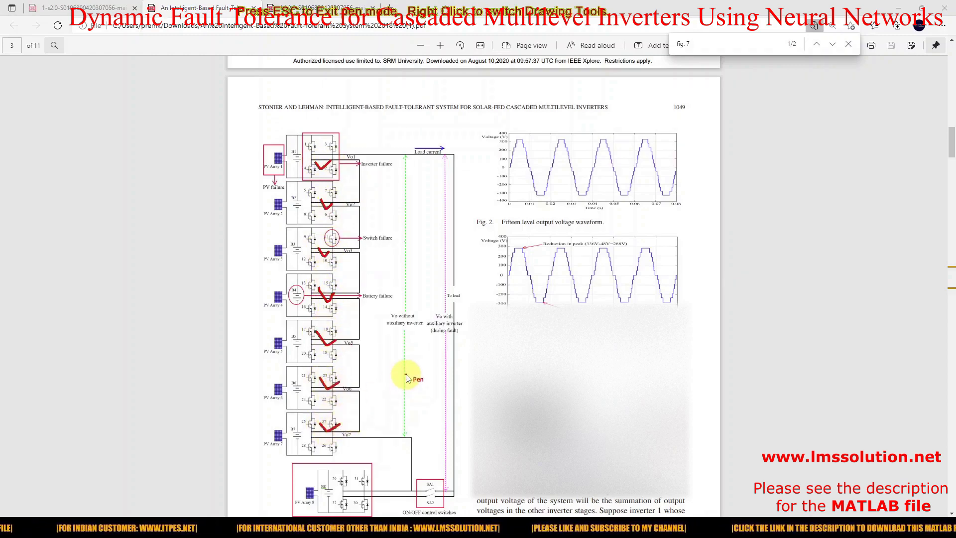
pyautogui.press('Escape')
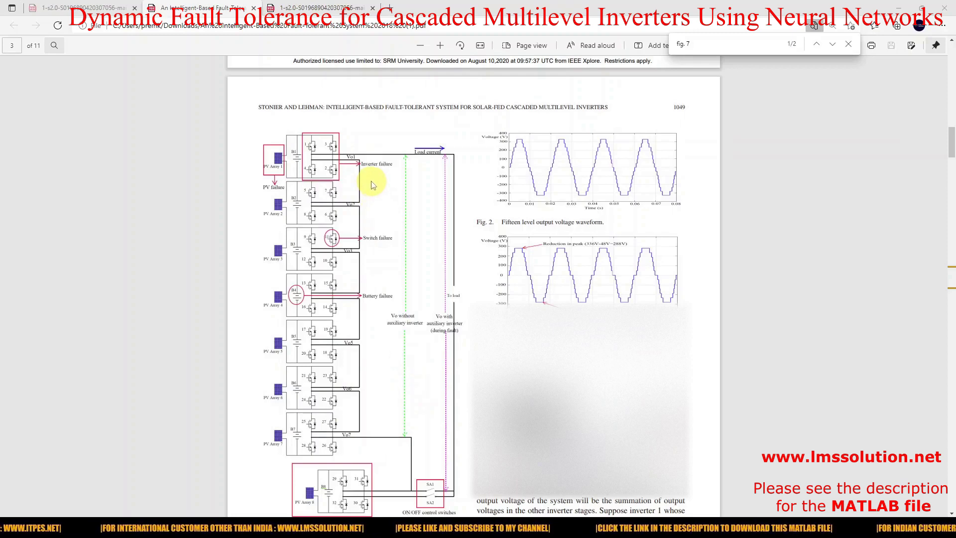
# Underline the Inverter, Switch and Battery failure labels in red and tick auxiliary switches 29–31
pyautogui.press('F12')
pyautogui.moveTo(359, 172); pyautogui.dragTo(389, 171)
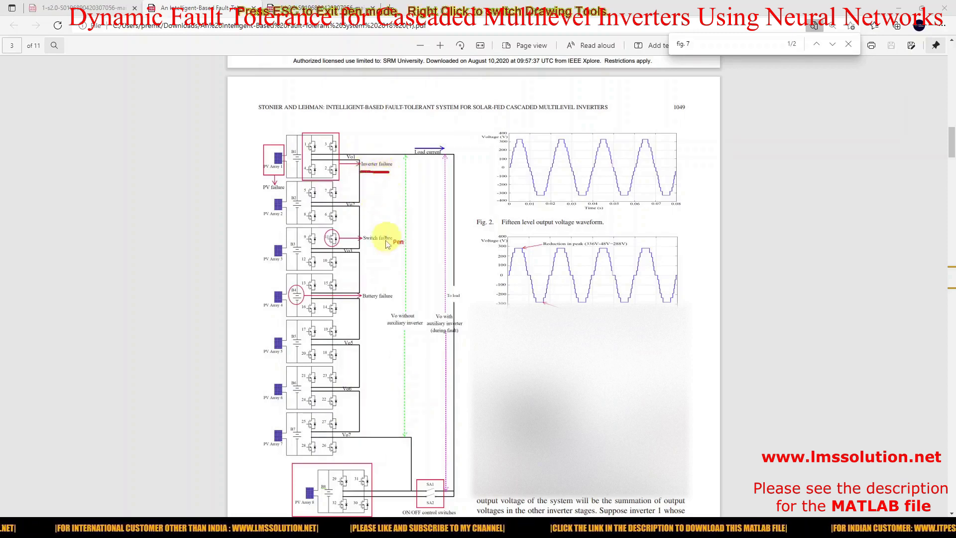
pyautogui.moveTo(364, 245); pyautogui.dragTo(392, 245)
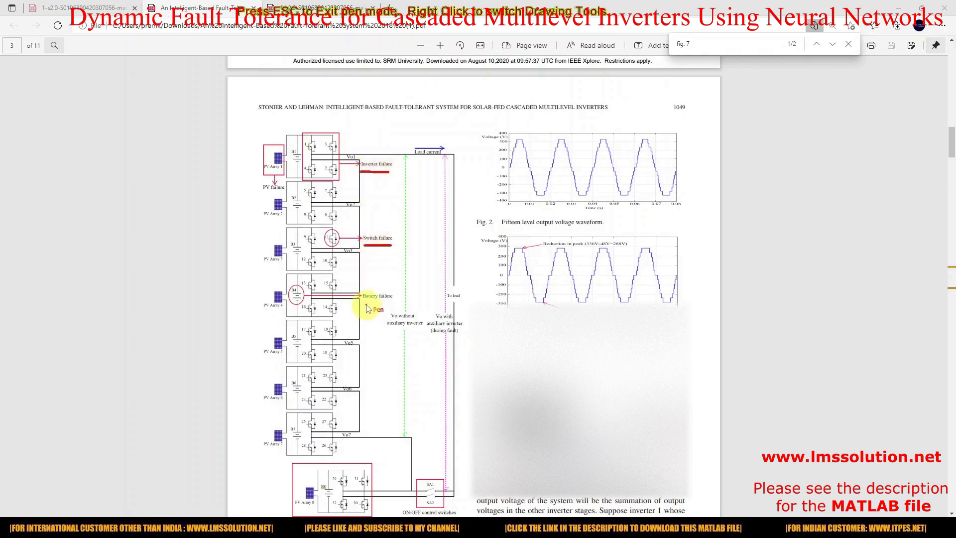
pyautogui.moveTo(363, 303); pyautogui.dragTo(395, 304)
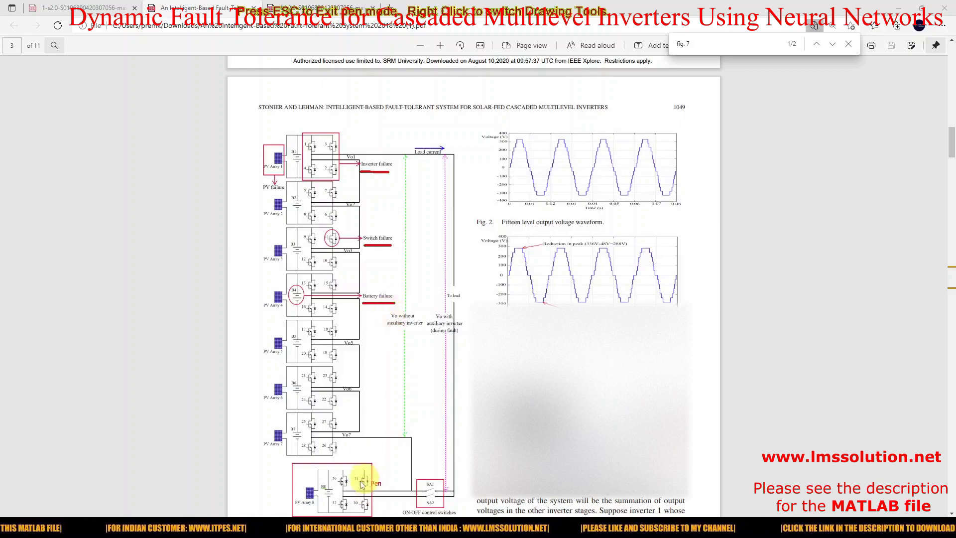
pyautogui.moveTo(345, 491); pyautogui.dragTo(380, 480)
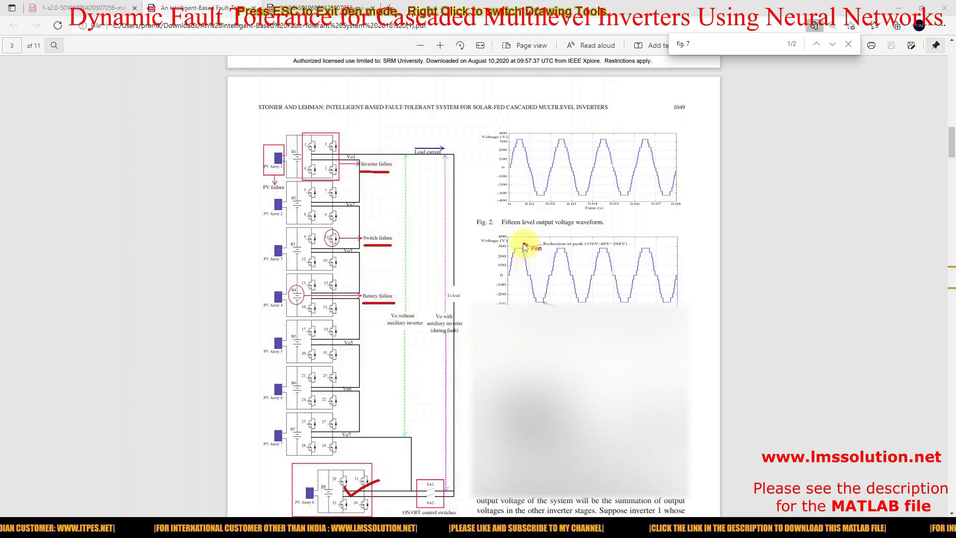
# Circle the lower waveform's reduced peak and trough, then loop around the SA1 switch box
pyautogui.moveTo(513, 248)
pyautogui.mouseDown()
pyautogui.moveTo(507, 253)
pyautogui.moveTo(528, 246)
pyautogui.moveTo(517, 256)
pyautogui.mouseUp()
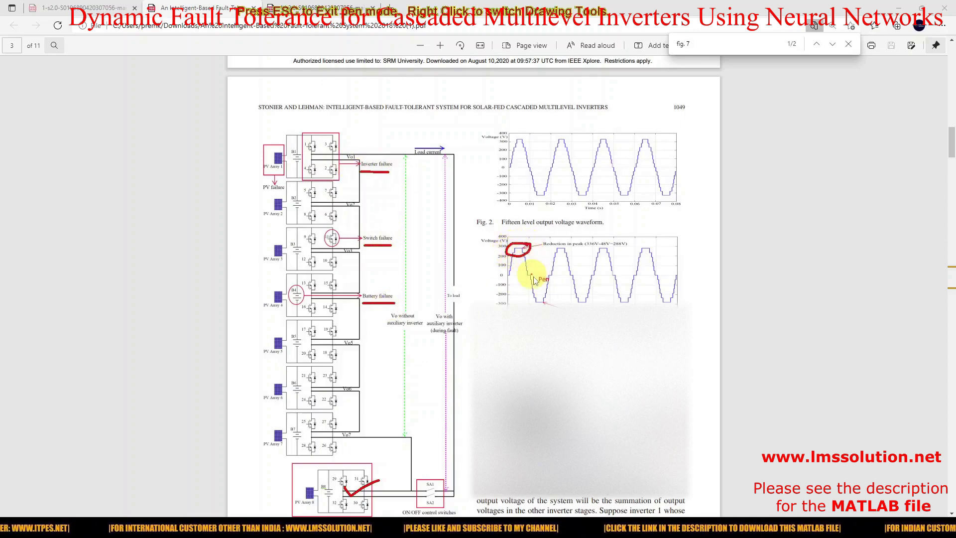
pyautogui.moveTo(523, 293)
pyautogui.mouseDown()
pyautogui.moveTo(545, 290)
pyautogui.moveTo(533, 299)
pyautogui.moveTo(551, 303)
pyautogui.mouseUp()
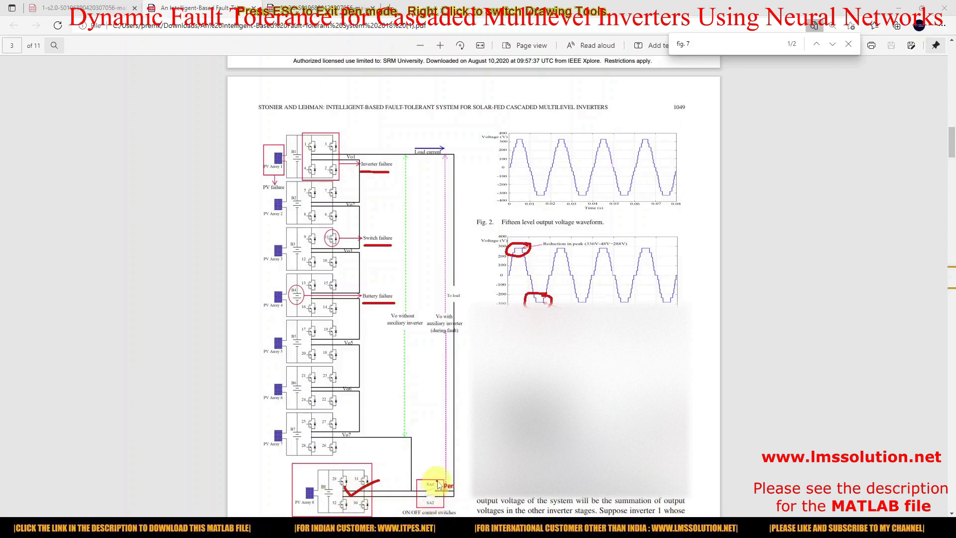
pyautogui.moveTo(440, 483); pyautogui.dragTo(444, 486)
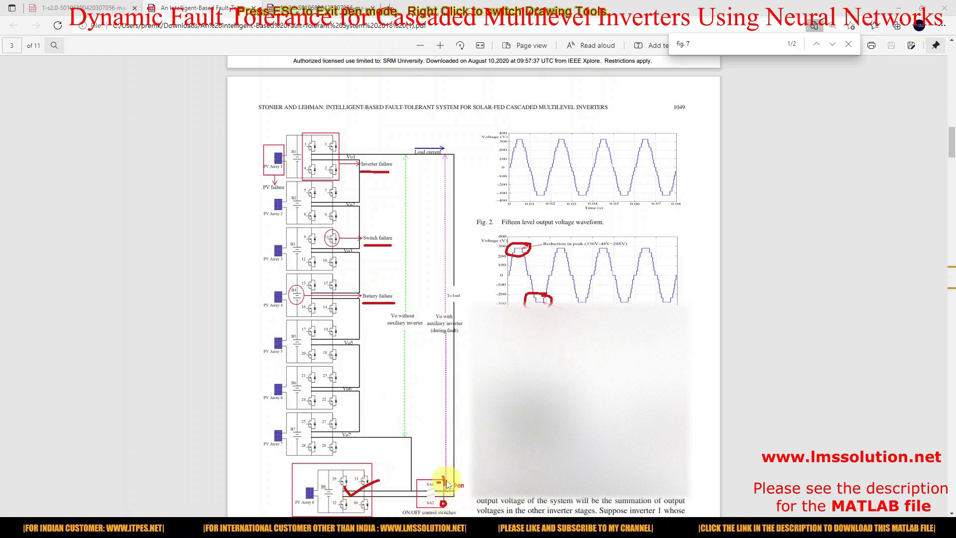
pyautogui.moveTo(445, 481); pyautogui.dragTo(447, 487)
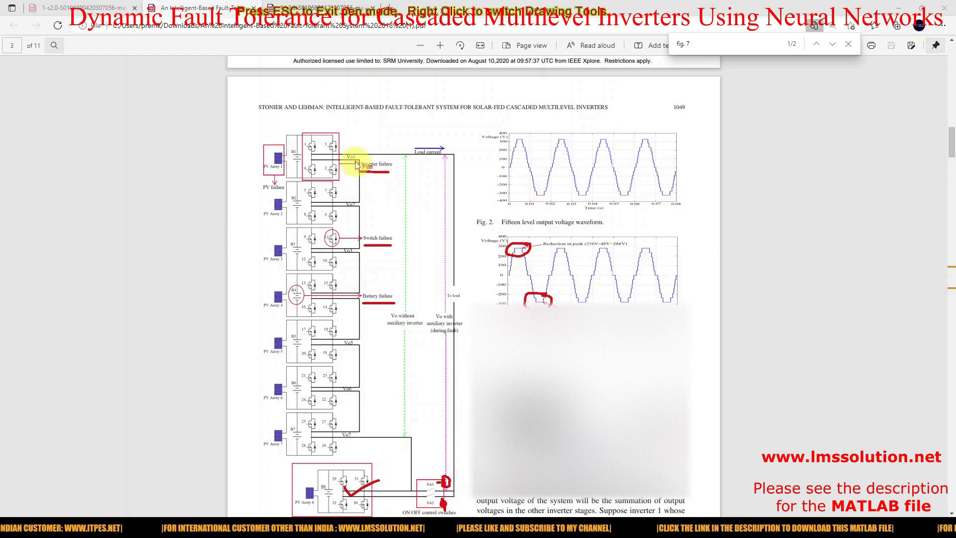
# Tick the Vo1–Vo3 and Vo5–Vo7 stage outputs in red
pyautogui.moveTo(345, 157); pyautogui.dragTo(358, 152)
pyautogui.moveTo(345, 205); pyautogui.dragTo(357, 201)
pyautogui.moveTo(348, 252); pyautogui.dragTo(358, 249)
pyautogui.moveTo(348, 341); pyautogui.dragTo(364, 341)
pyautogui.moveTo(348, 391)
pyautogui.mouseDown()
pyautogui.moveTo(351, 398)
pyautogui.moveTo(368, 385)
pyautogui.mouseUp()
pyautogui.moveTo(343, 436); pyautogui.dragTo(367, 432)
# Draw a double-headed arrow along the load-current path, then wipe all annotations
pyautogui.moveTo(430, 160)
pyautogui.mouseDown()
pyautogui.moveTo(438, 452)
pyautogui.moveTo(442, 429)
pyautogui.mouseUp()
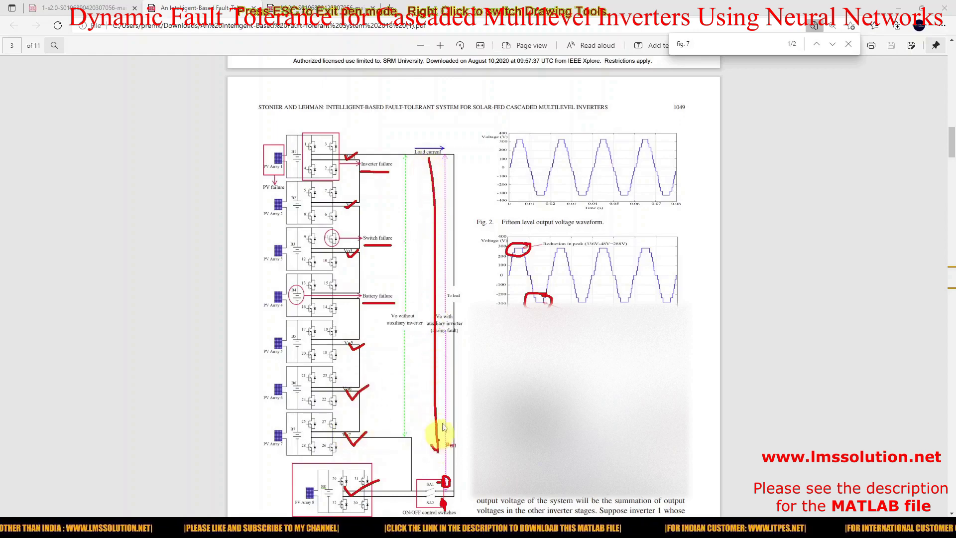
pyautogui.moveTo(424, 169)
pyautogui.mouseDown()
pyautogui.moveTo(428, 154)
pyautogui.moveTo(438, 162)
pyautogui.mouseUp()
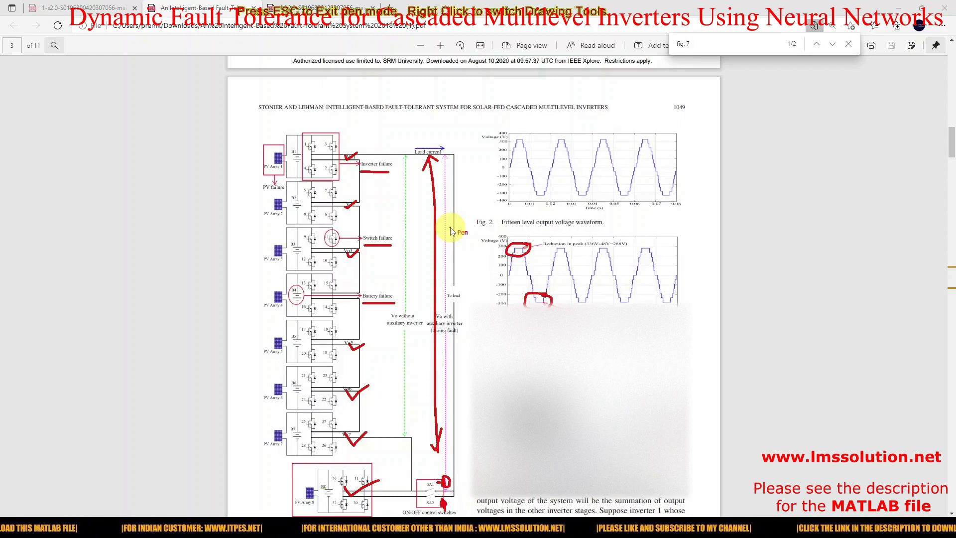
pyautogui.press('Escape')
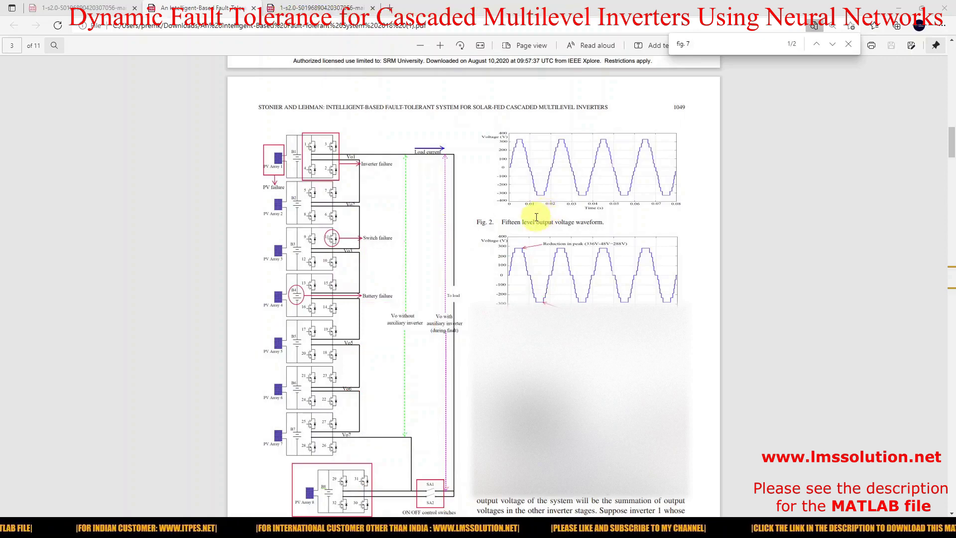
# Bring the 'fault' Simulink model forward and tick inverter blocks A1 through A7 in red
pyautogui.moveTo(404, 531)
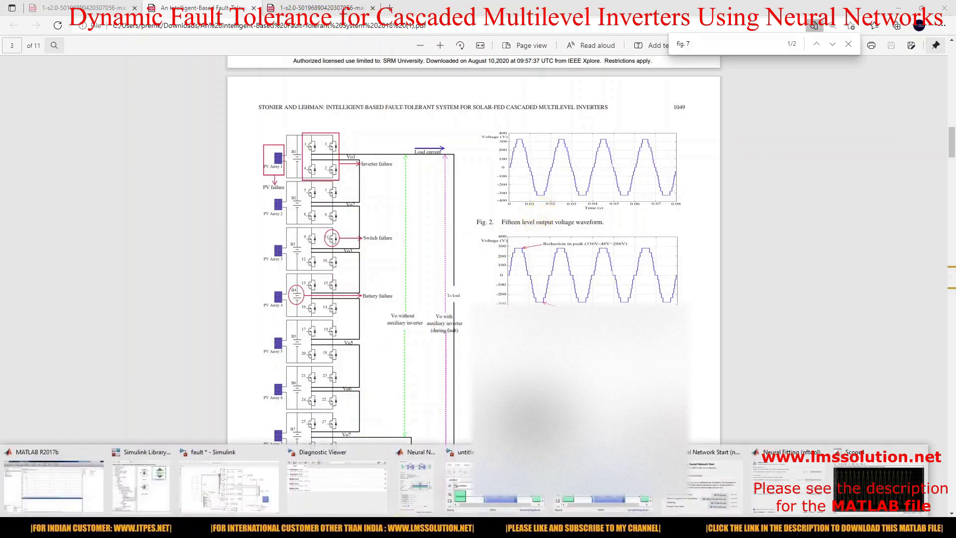
pyautogui.click(254, 508)
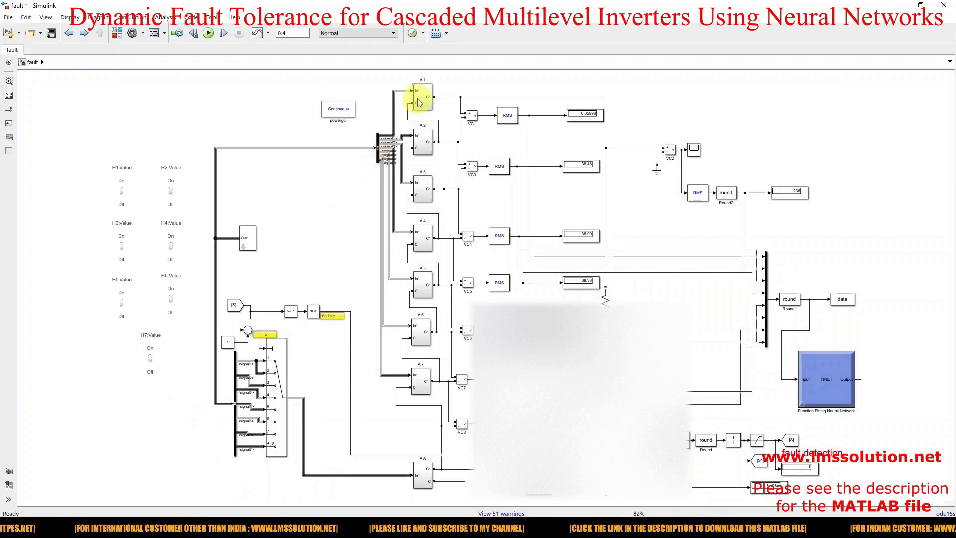
pyautogui.press('F9')
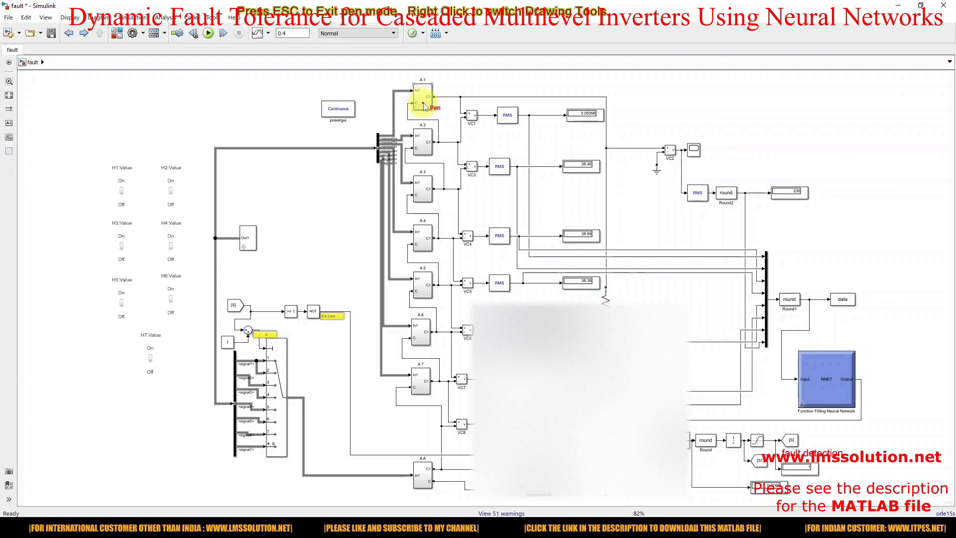
pyautogui.moveTo(420, 101); pyautogui.dragTo(431, 103)
pyautogui.moveTo(421, 146); pyautogui.dragTo(435, 143)
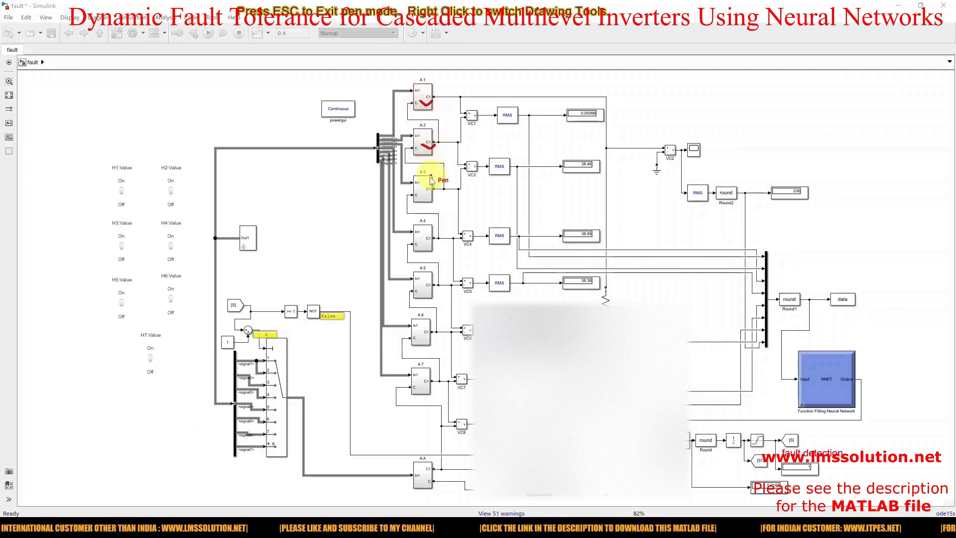
pyautogui.moveTo(422, 188); pyautogui.dragTo(437, 187)
pyautogui.moveTo(422, 241); pyautogui.dragTo(433, 239)
pyautogui.moveTo(423, 289); pyautogui.dragTo(436, 290)
pyautogui.moveTo(417, 335); pyautogui.dragTo(429, 331)
pyautogui.moveTo(415, 382); pyautogui.dragTo(429, 380)
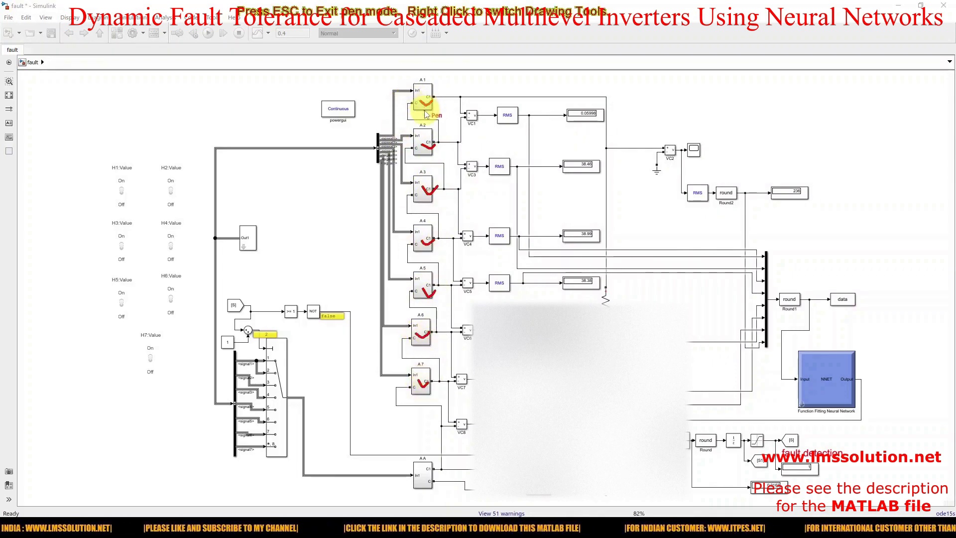
pyautogui.press('Escape')
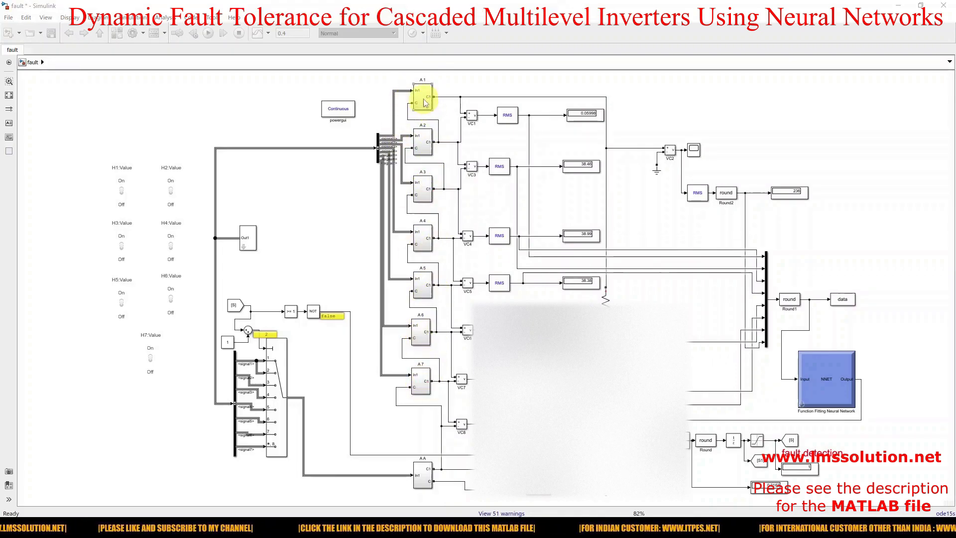
pyautogui.doubleClick(423, 94)
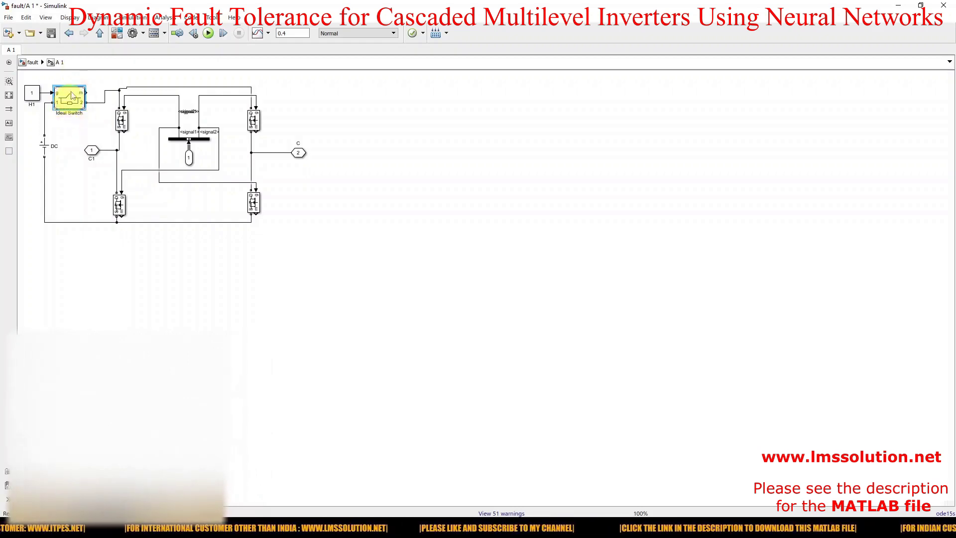
pyautogui.click(72, 35)
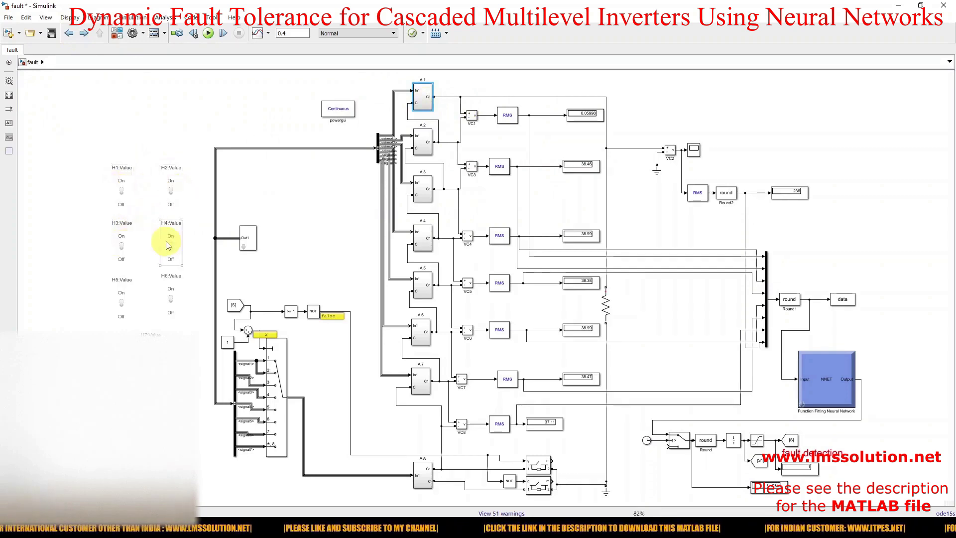
# Select and deselect the H5 fault switch, then tick block AA and clear the mark
pyautogui.click(118, 307)
pyautogui.click(131, 203)
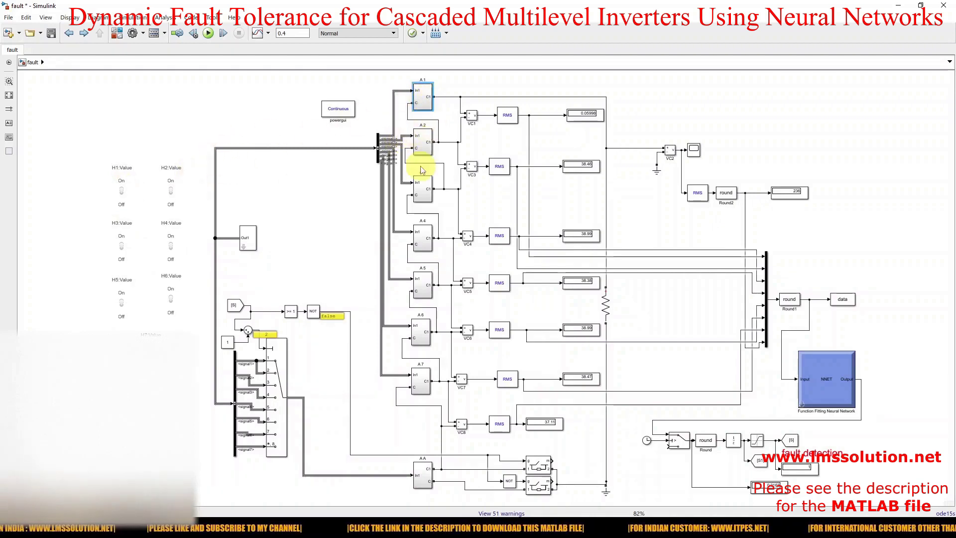
pyautogui.hotkey('ctrl', 'shift', 'd')
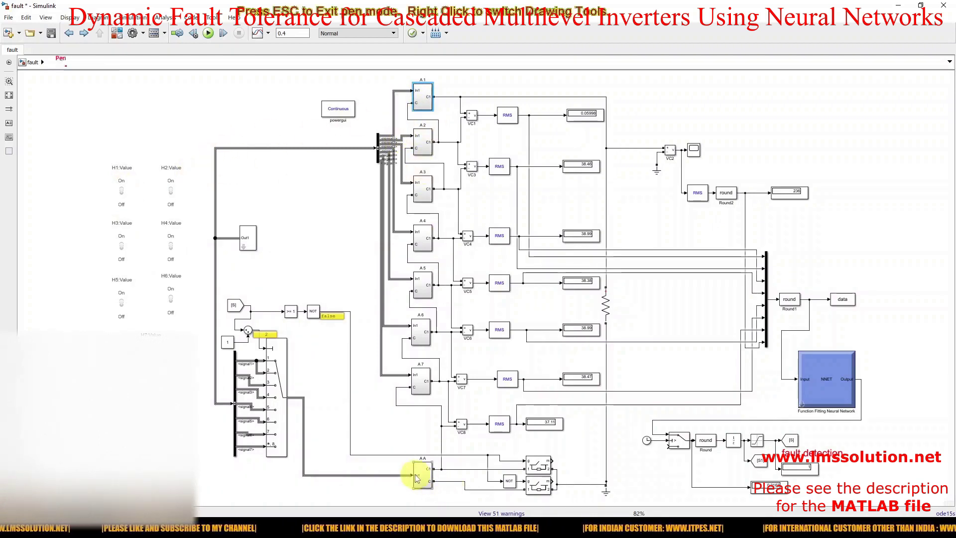
pyautogui.moveTo(405, 468)
pyautogui.mouseDown()
pyautogui.moveTo(418, 477)
pyautogui.moveTo(462, 458)
pyautogui.mouseUp()
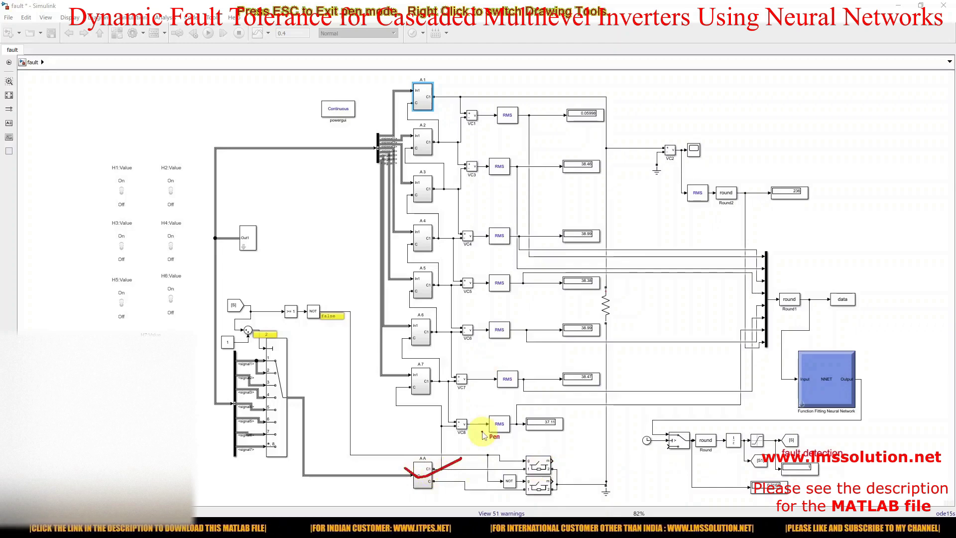
pyautogui.press('Escape')
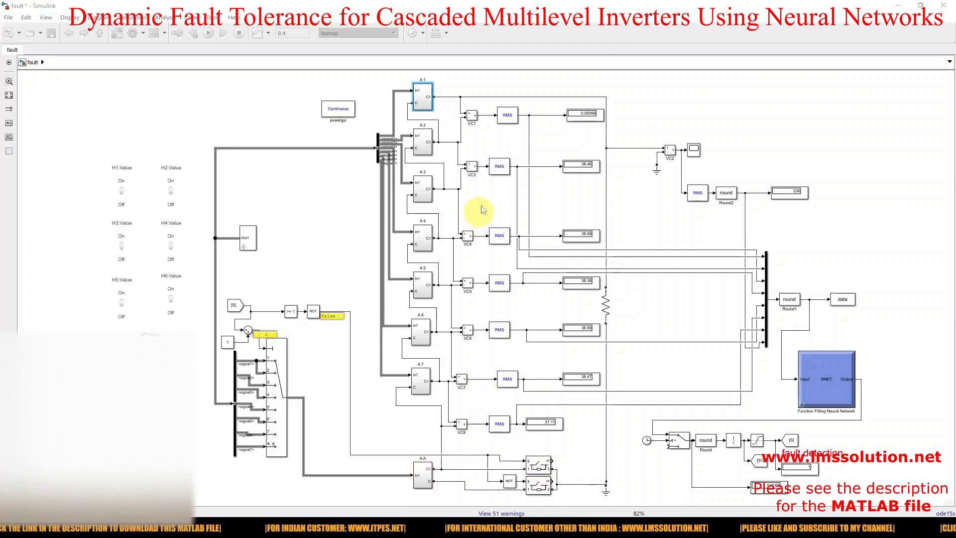
# Tick the VC1–VC8 measurement blocks in red
pyautogui.press('F12')
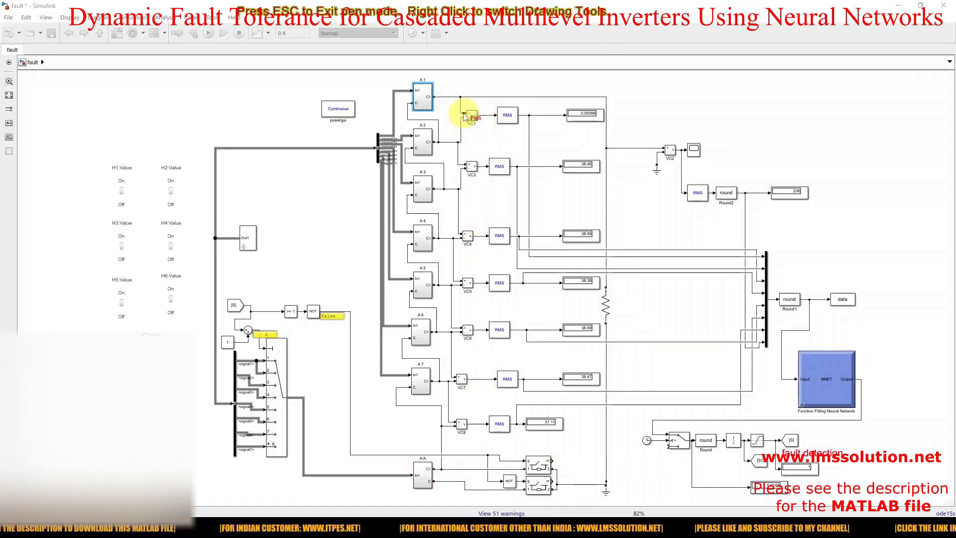
pyautogui.moveTo(451, 118); pyautogui.dragTo(491, 110)
pyautogui.moveTo(456, 165); pyautogui.dragTo(480, 163)
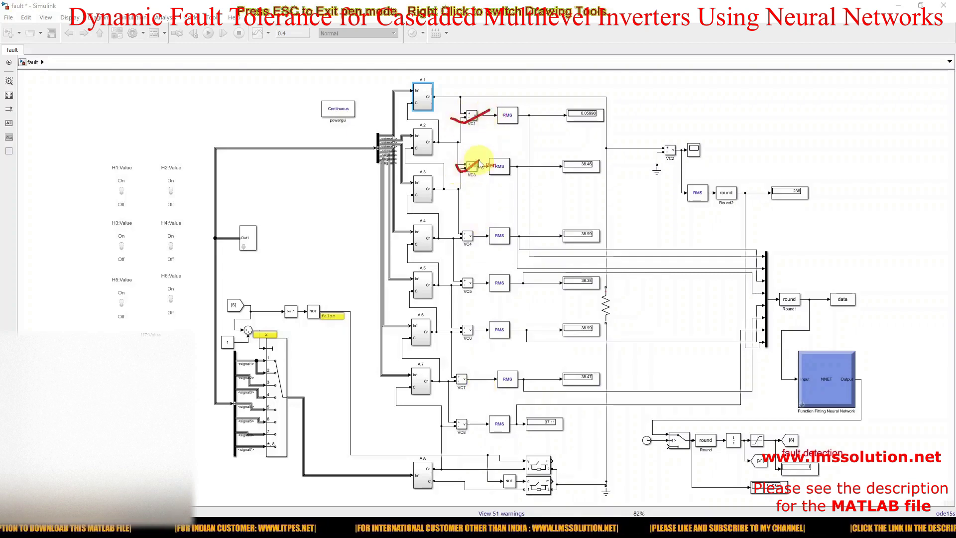
pyautogui.moveTo(455, 237); pyautogui.dragTo(483, 230)
pyautogui.moveTo(457, 285); pyautogui.dragTo(482, 281)
pyautogui.moveTo(453, 330)
pyautogui.mouseDown()
pyautogui.moveTo(465, 340)
pyautogui.moveTo(486, 325)
pyautogui.mouseUp()
pyautogui.moveTo(448, 376); pyautogui.dragTo(474, 371)
pyautogui.moveTo(451, 423); pyautogui.dragTo(480, 413)
pyautogui.moveTo(651, 148); pyautogui.dragTo(687, 138)
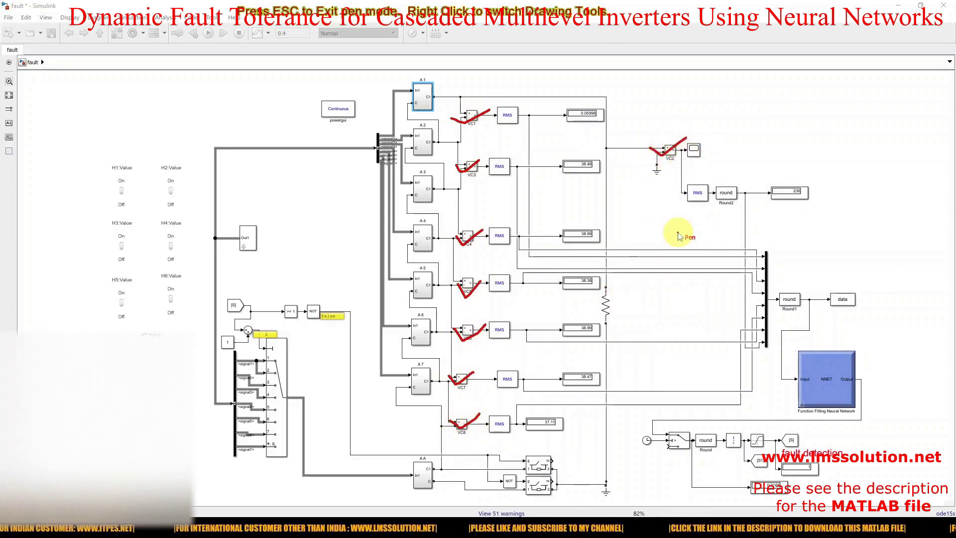
# Trace the mux-to-data signal path, clear the marks, and switch to the MATLAB desktop
pyautogui.moveTo(721, 232)
pyautogui.mouseDown()
pyautogui.moveTo(746, 322)
pyautogui.moveTo(826, 305)
pyautogui.moveTo(820, 296)
pyautogui.moveTo(831, 317)
pyautogui.mouseUp()
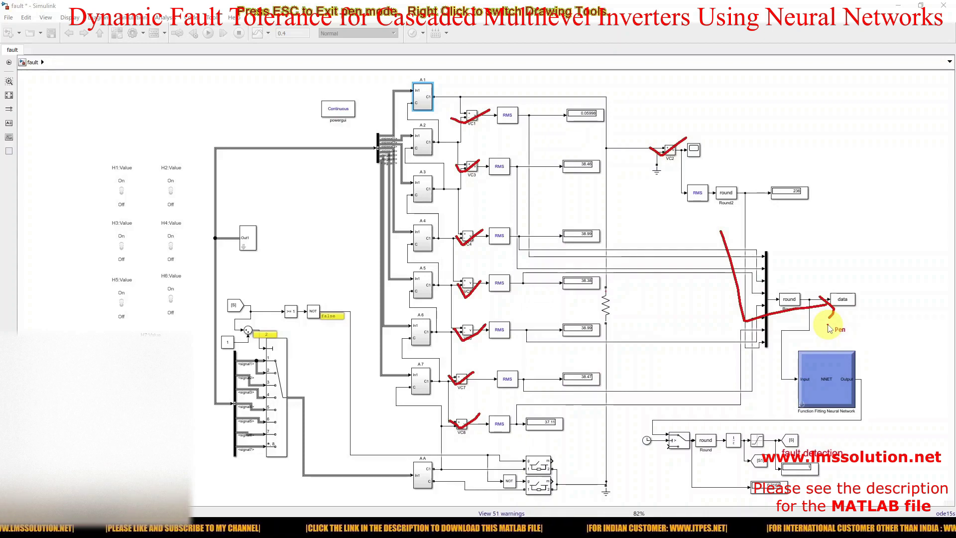
pyautogui.press('Escape')
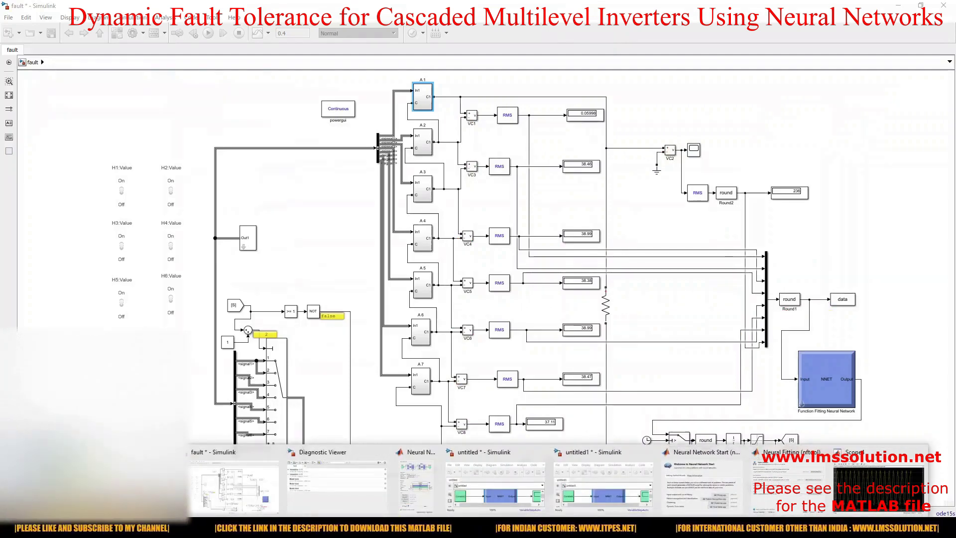
pyautogui.click(558, 528)
# Open the nndata variable and select its block of values
pyautogui.click(204, 102)
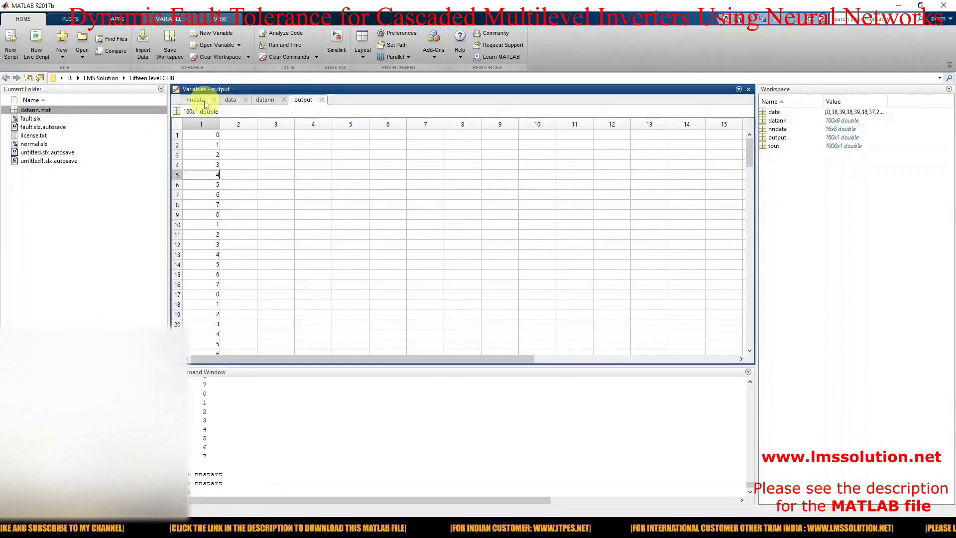
pyautogui.click(286, 222)
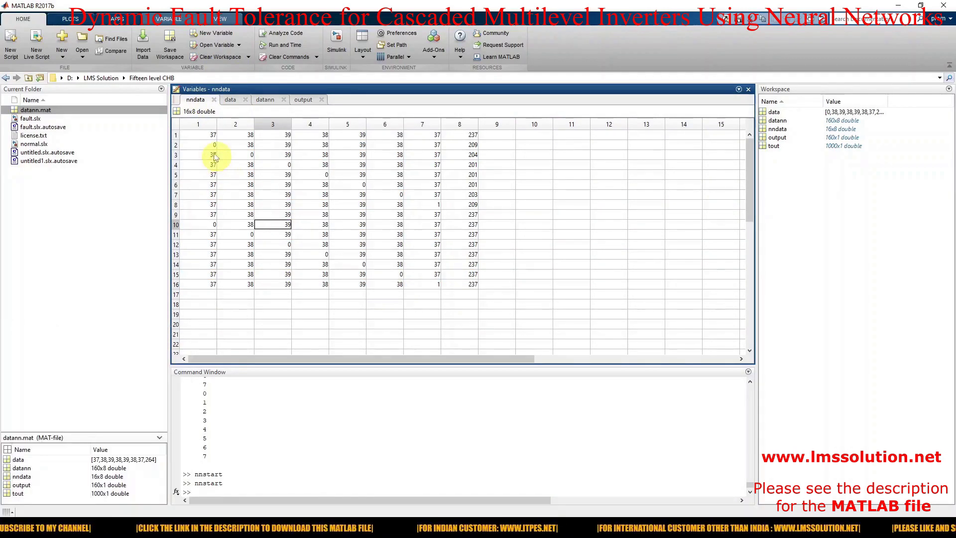
pyautogui.click(199, 128)
pyautogui.moveTo(200, 132); pyautogui.dragTo(458, 283)
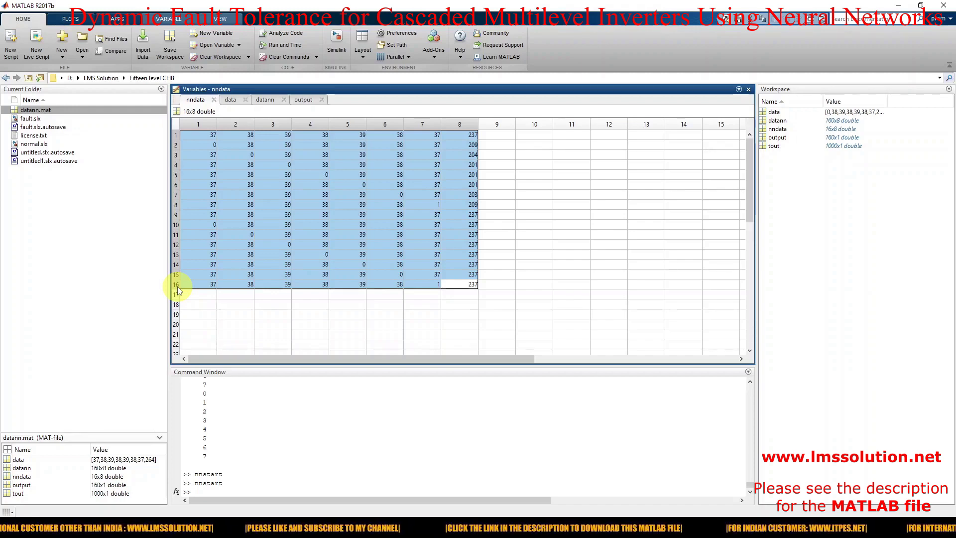
# Scroll through the 160x8 datann matrix, then display the 160x1 output vector
pyautogui.click(265, 100)
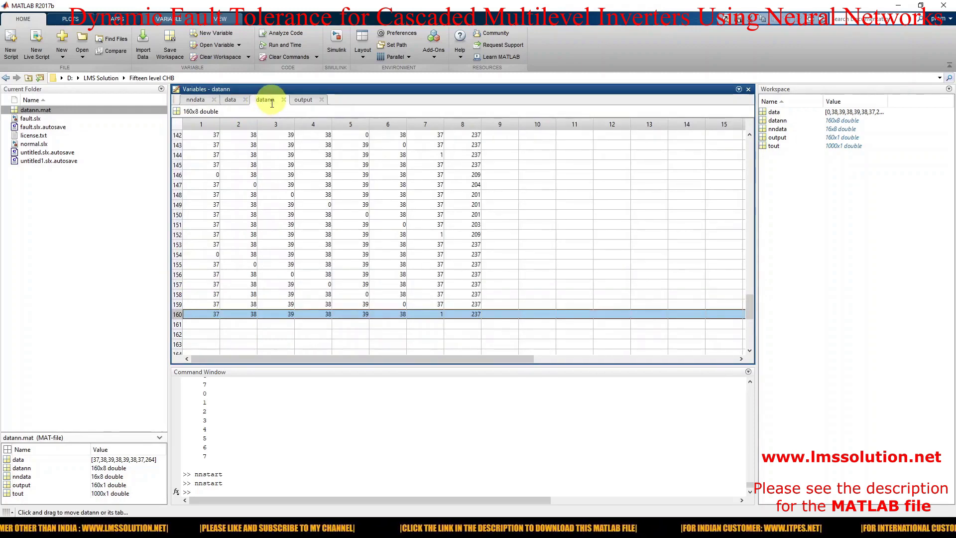
pyautogui.scroll(20, 281, 267)
pyautogui.scroll(13, 282, 269)
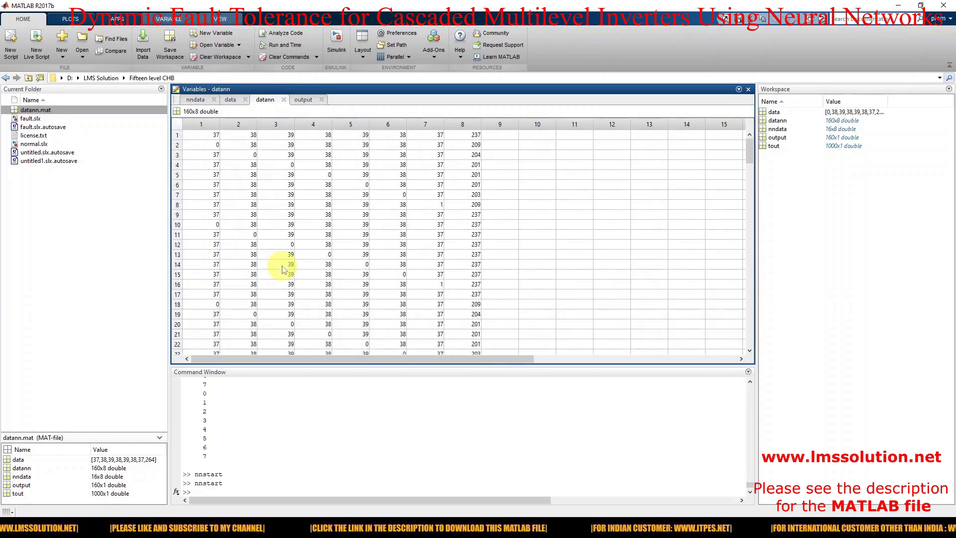
pyautogui.scroll(-20, 282, 269)
pyautogui.scroll(-19, 282, 269)
pyautogui.scroll(13, 282, 269)
pyautogui.scroll(6, 282, 269)
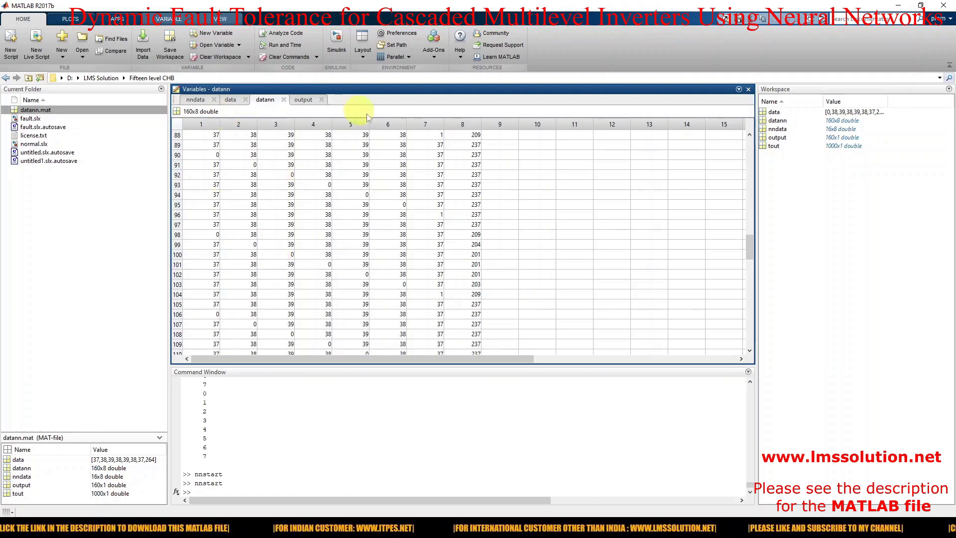
pyautogui.click(303, 100)
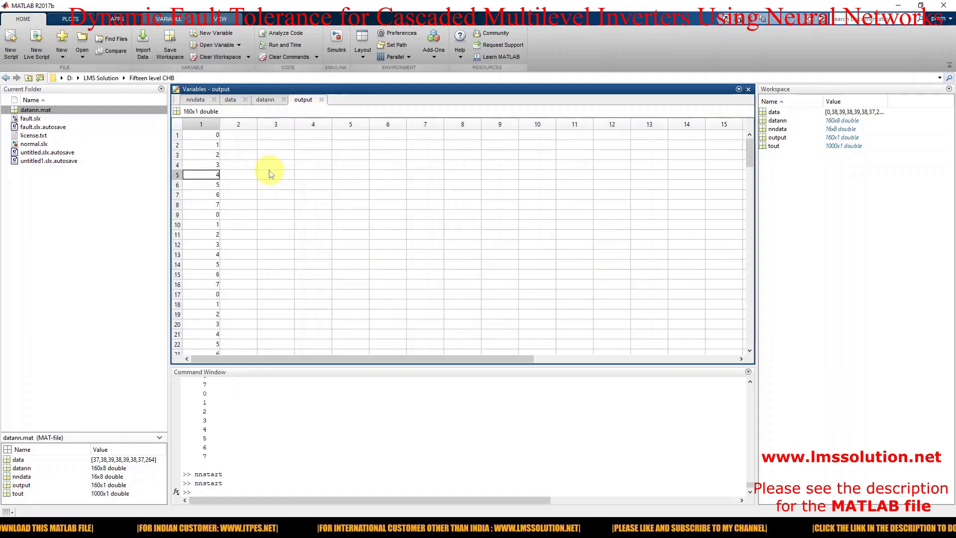
pyautogui.click(210, 136)
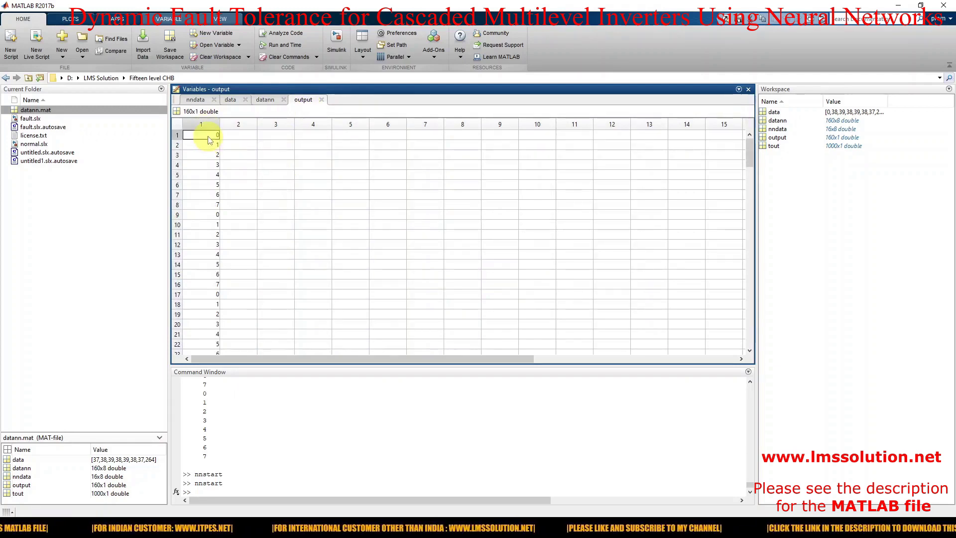
pyautogui.click(214, 205)
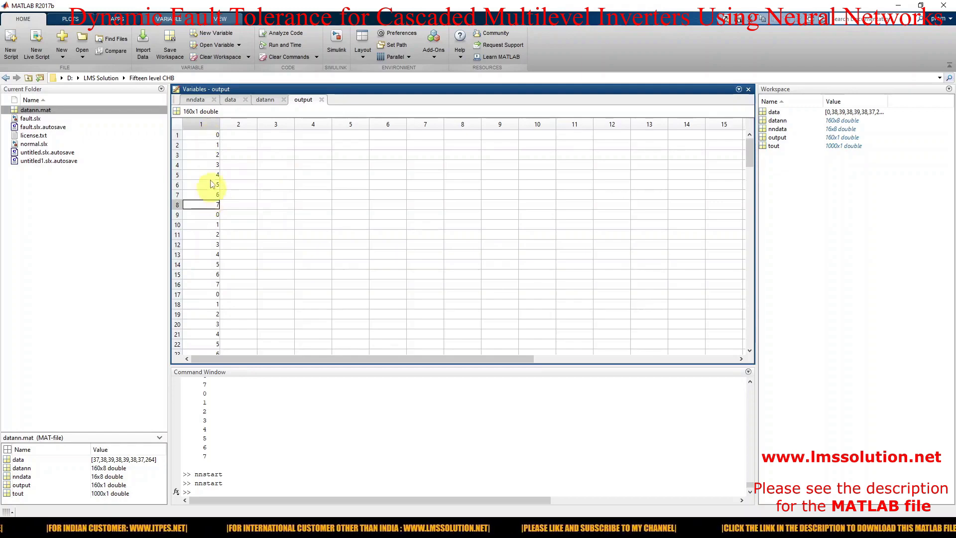
pyautogui.click(210, 138)
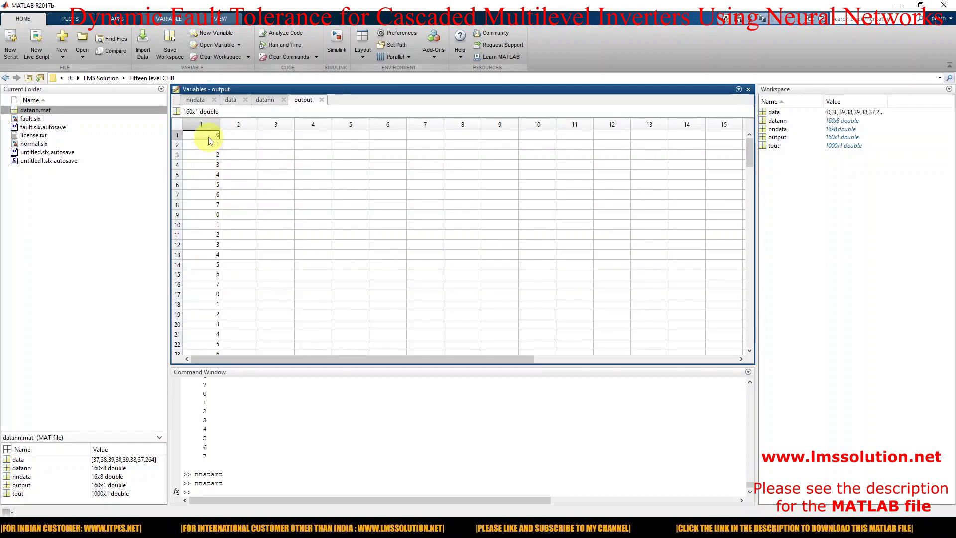
pyautogui.click(210, 146)
pyautogui.click(210, 155)
pyautogui.click(212, 165)
pyautogui.click(212, 175)
pyautogui.click(212, 186)
pyautogui.click(213, 196)
pyautogui.click(213, 205)
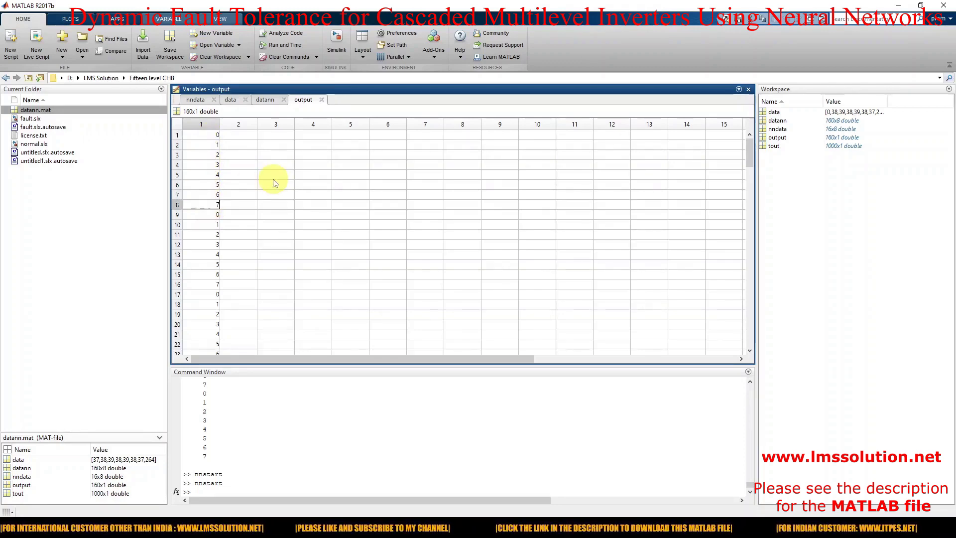
pyautogui.click(214, 166)
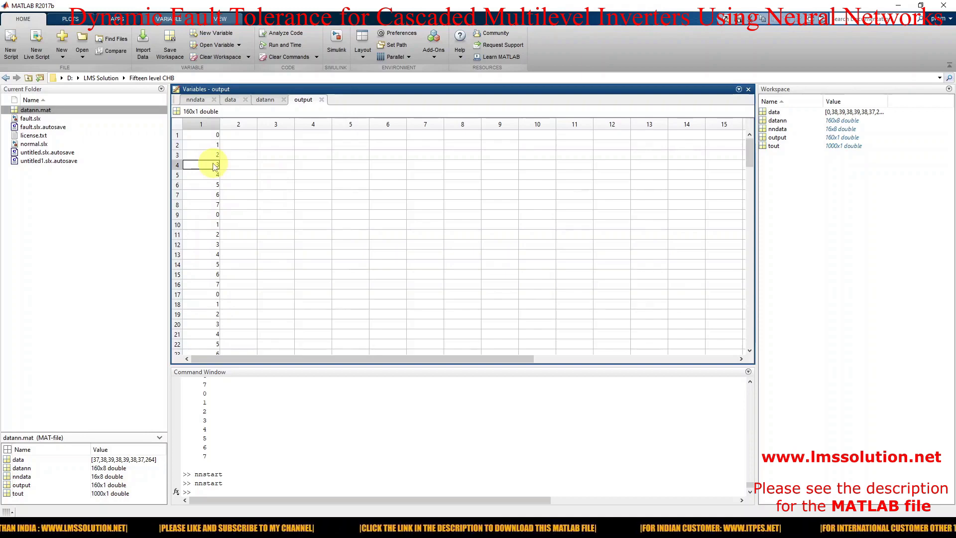
pyautogui.click(207, 196)
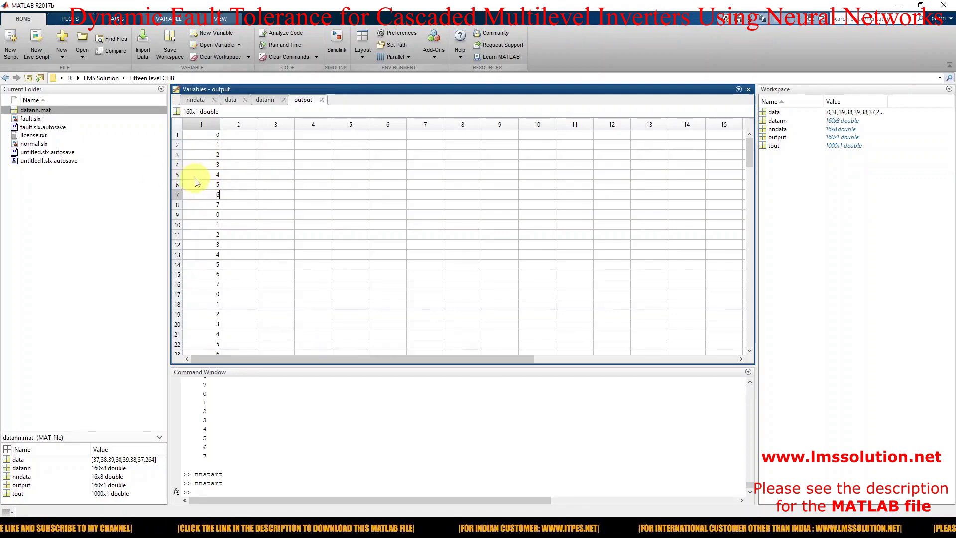
pyautogui.click(255, 490)
# Rerun nnstart and relaunch the Neural Fitting app from a fresh start
pyautogui.press('Up')
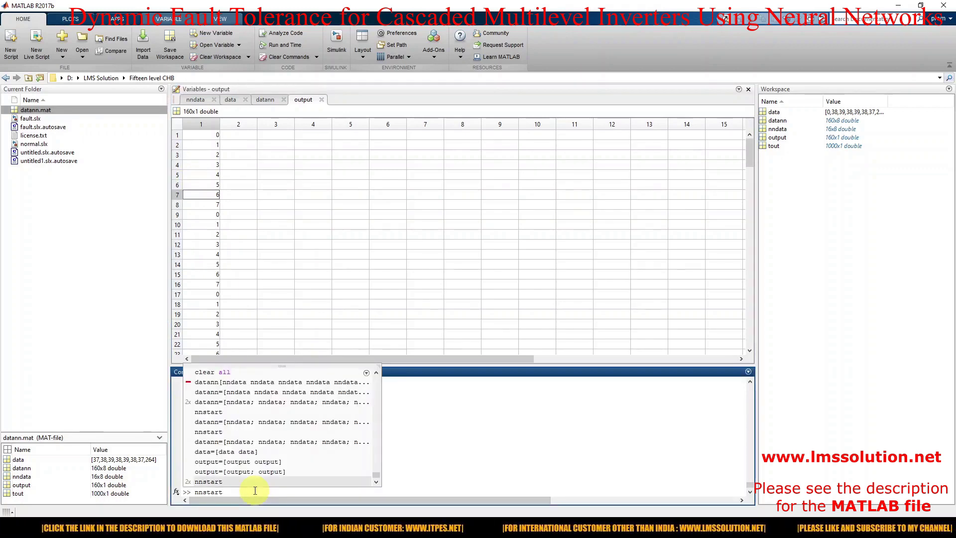
pyautogui.press('Return')
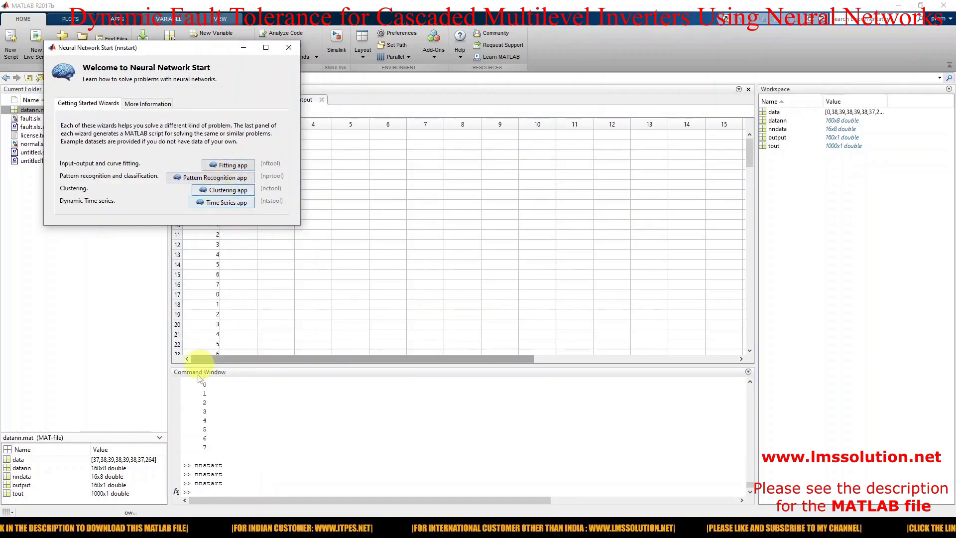
pyautogui.click(229, 165)
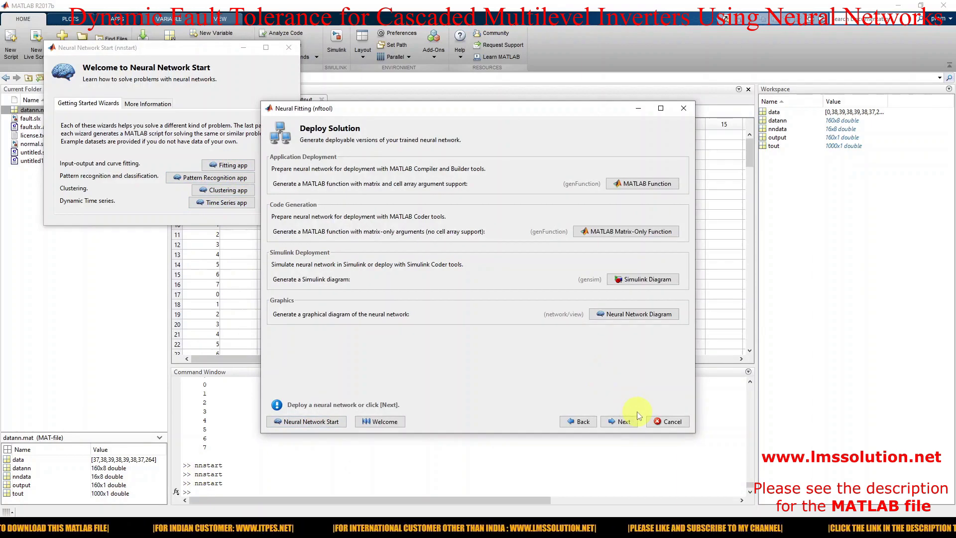
pyautogui.click(684, 109)
pyautogui.click(219, 165)
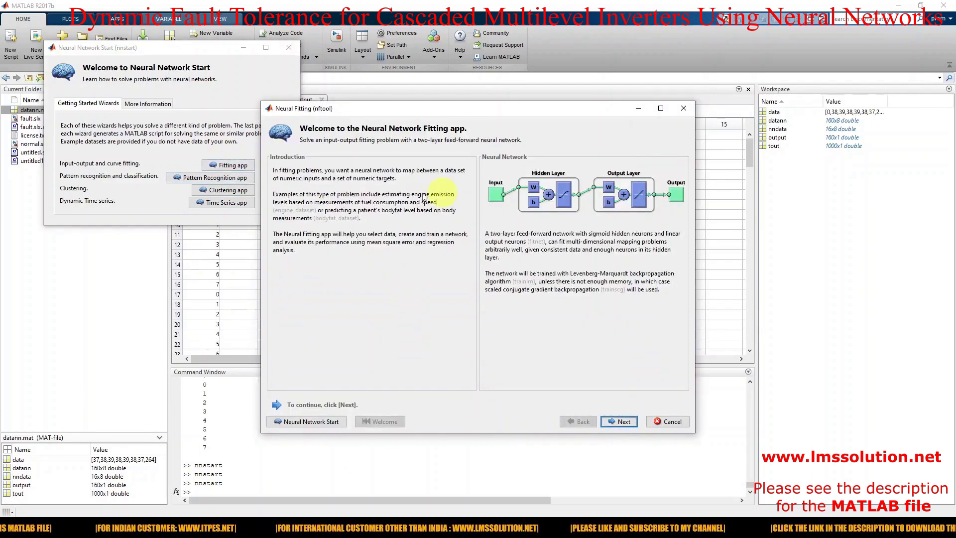
# Choose datann as inputs, output as targets, samples as matrix rows, and advance to architecture
pyautogui.click(620, 424)
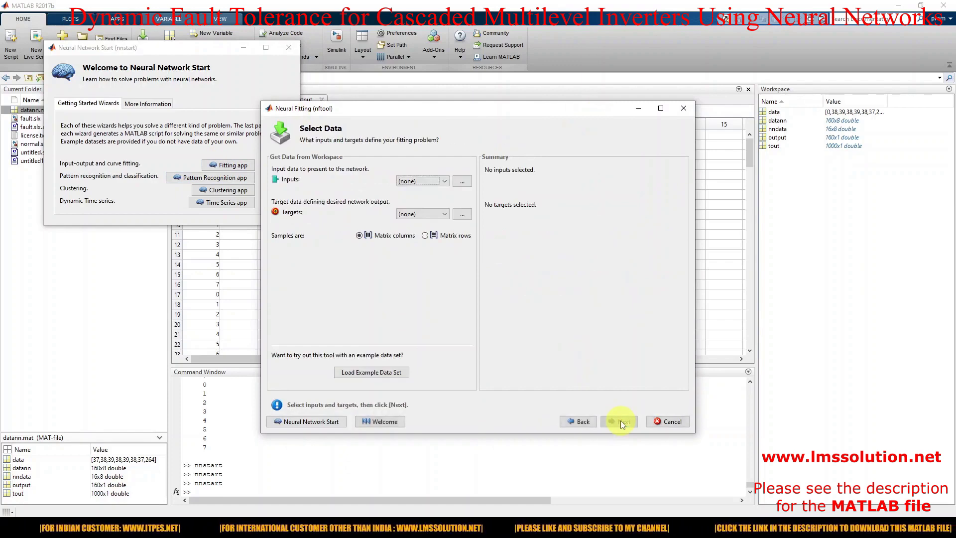
pyautogui.click(409, 182)
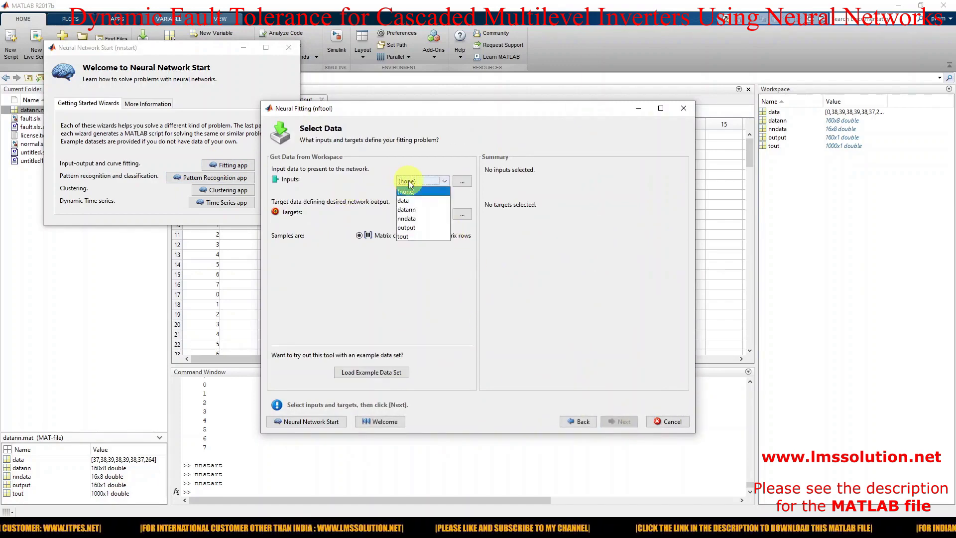
pyautogui.click(421, 211)
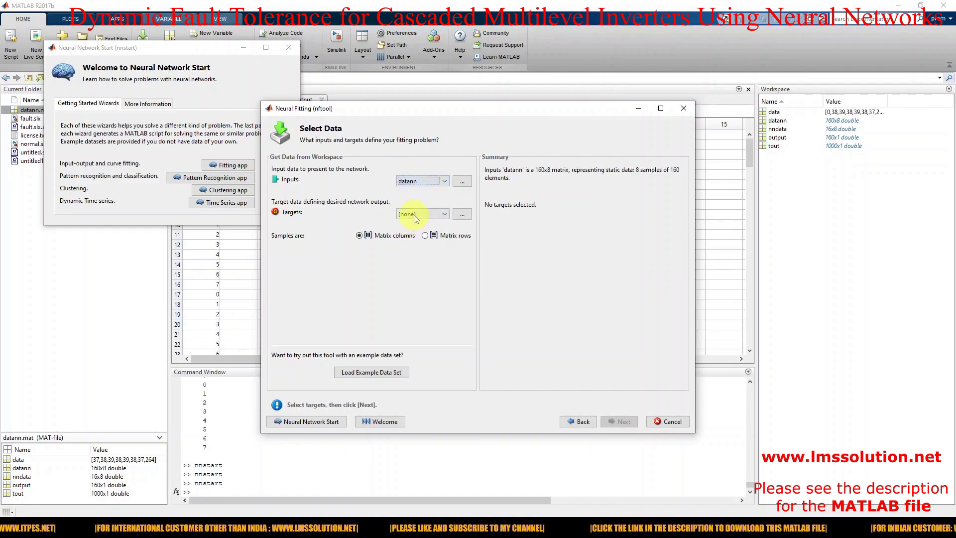
pyautogui.click(422, 215)
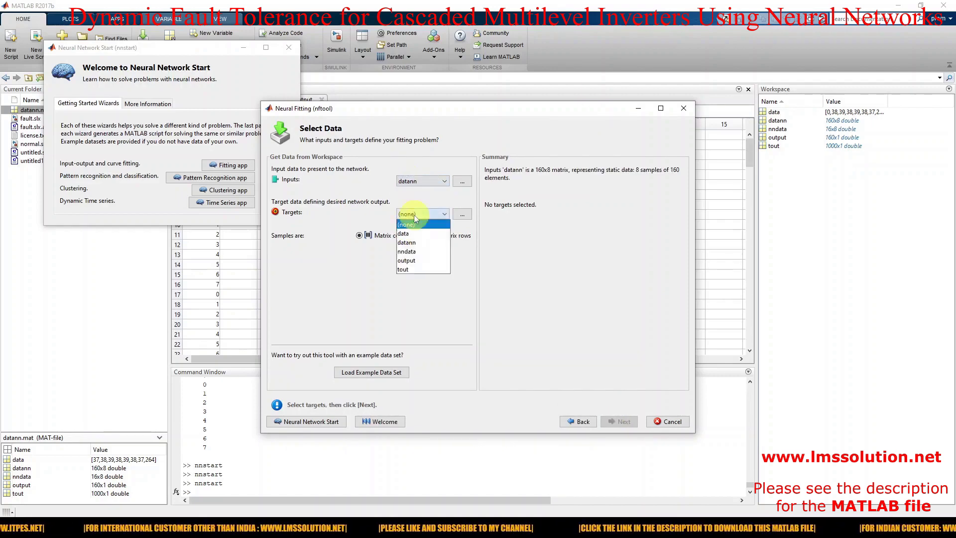
pyautogui.click(413, 262)
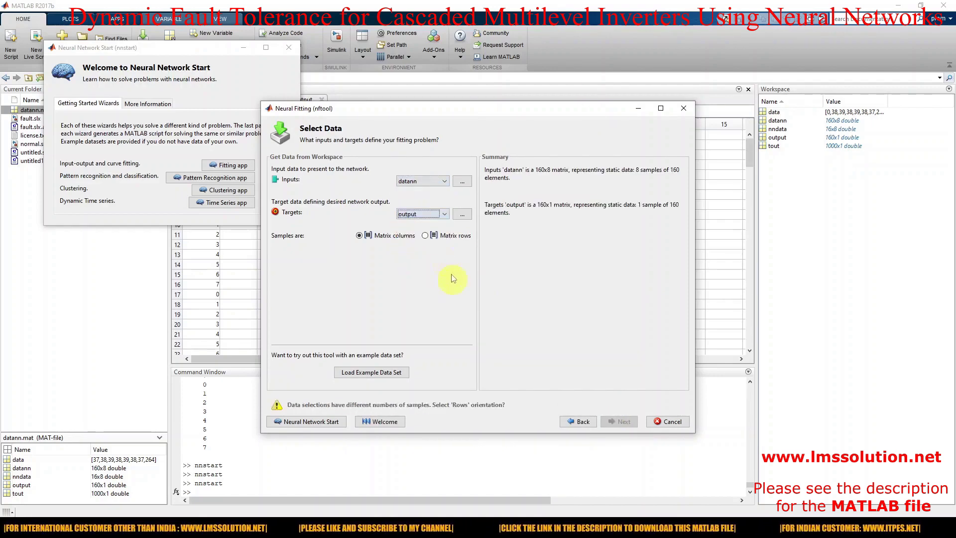
pyautogui.click(425, 235)
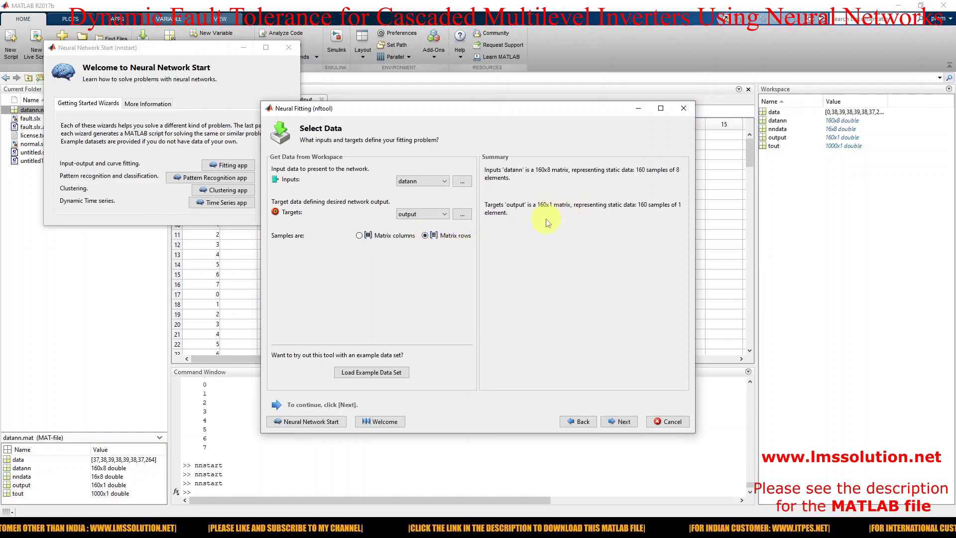
pyautogui.click(621, 419)
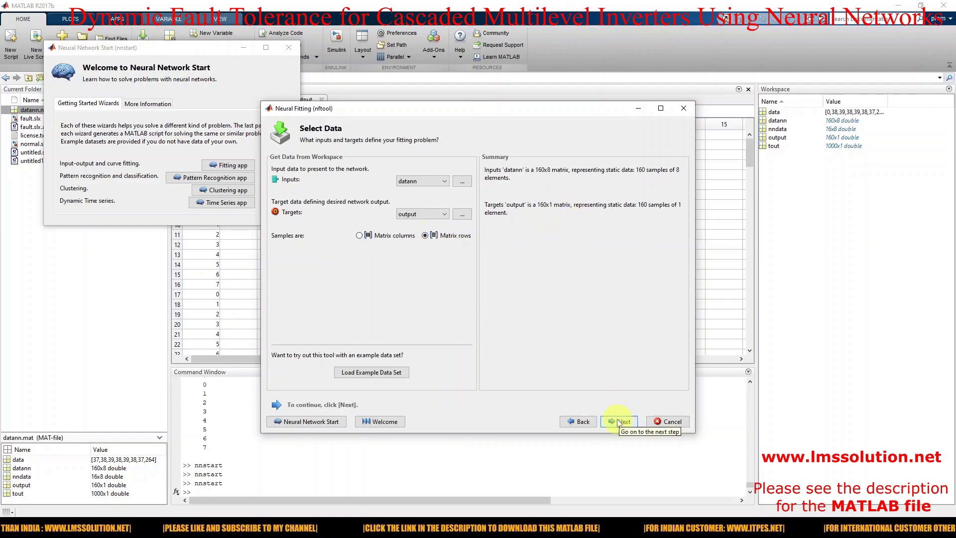
pyautogui.click(619, 422)
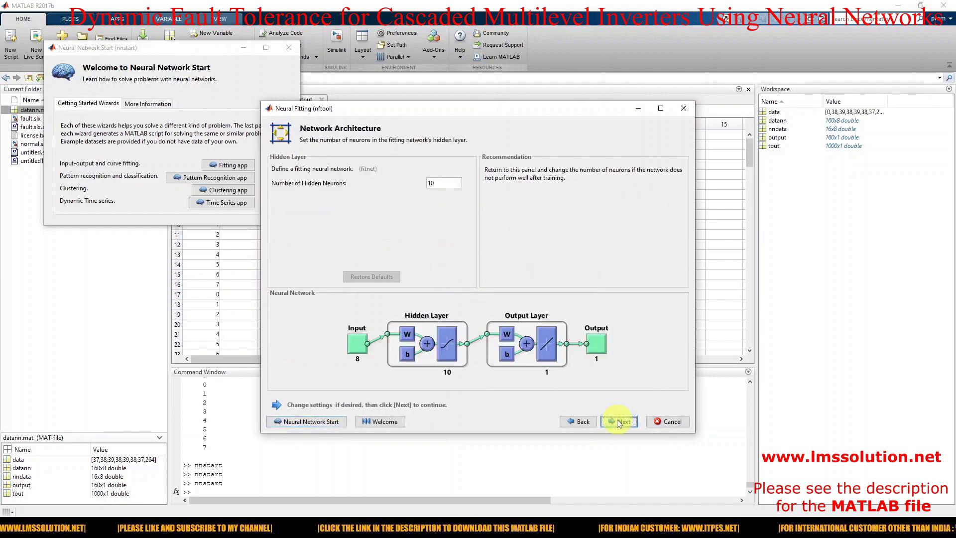
# Train the 10-neuron network with Levenberg-Marquardt, retrain it to R = 1, and advance to Deploy Solution
pyautogui.click(620, 422)
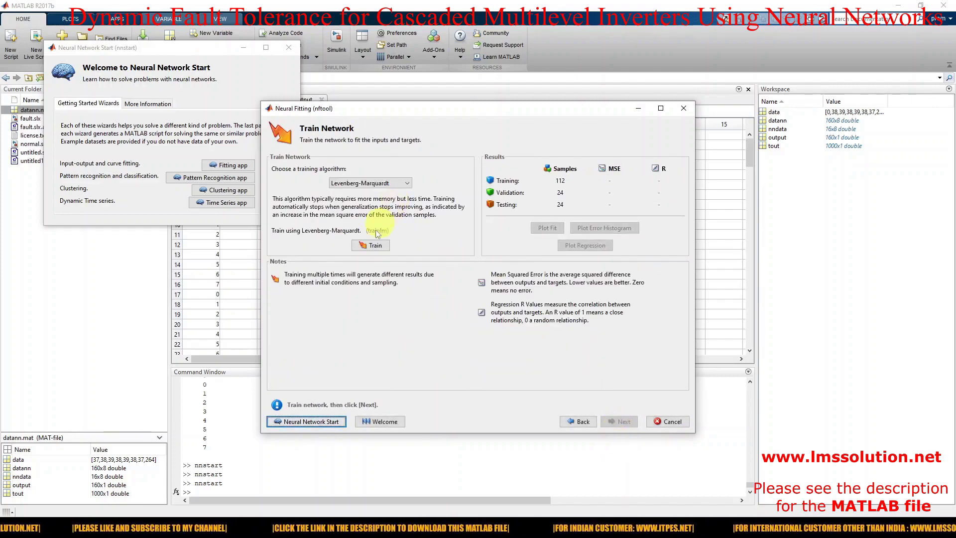
pyautogui.click(370, 246)
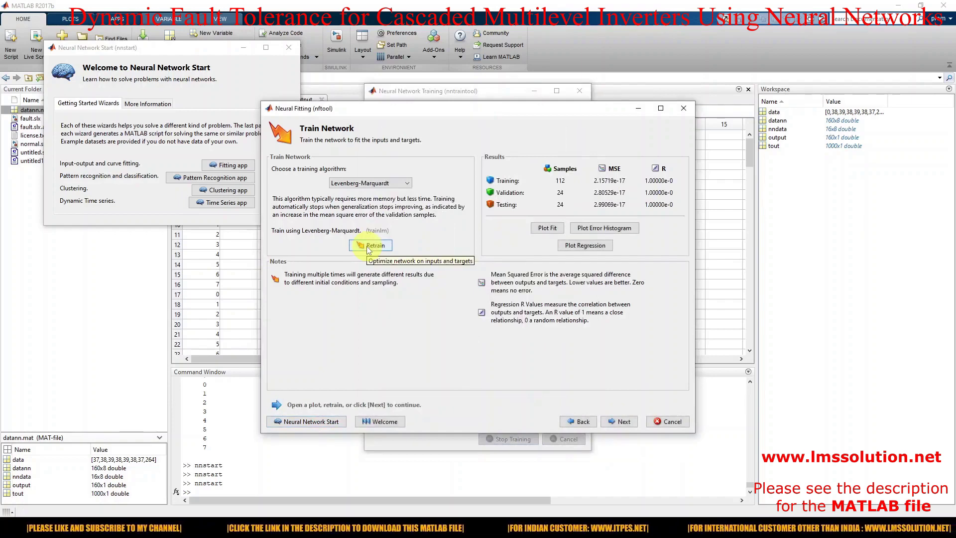
pyautogui.click(369, 245)
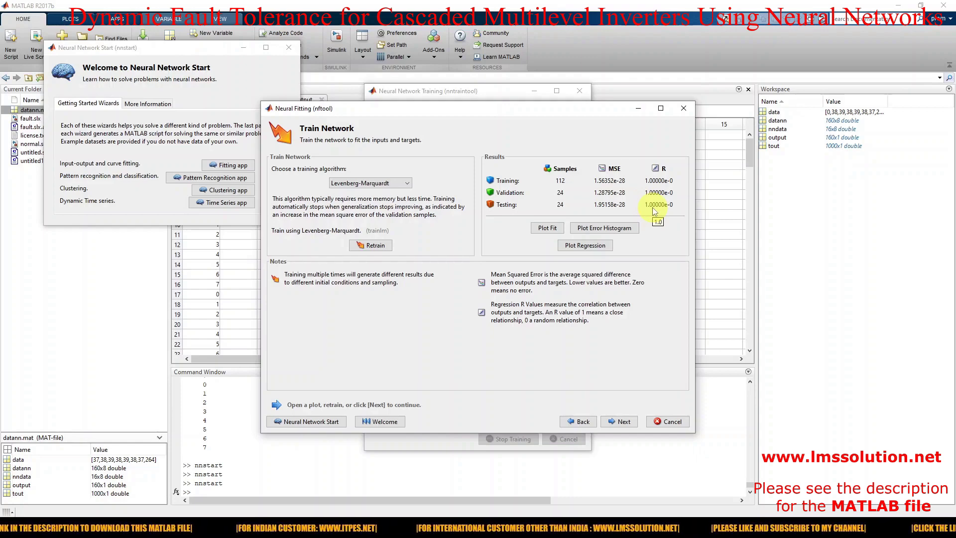
pyautogui.click(621, 422)
pyautogui.click(621, 422)
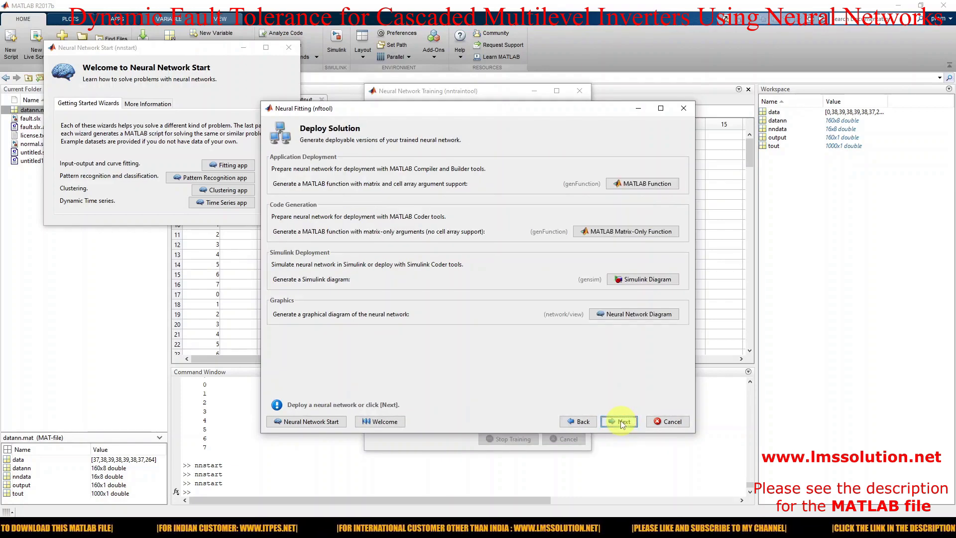
# Generate the network's Simulink diagram, enlarge the untitled2 window, and return to the fault model
pyautogui.click(618, 280)
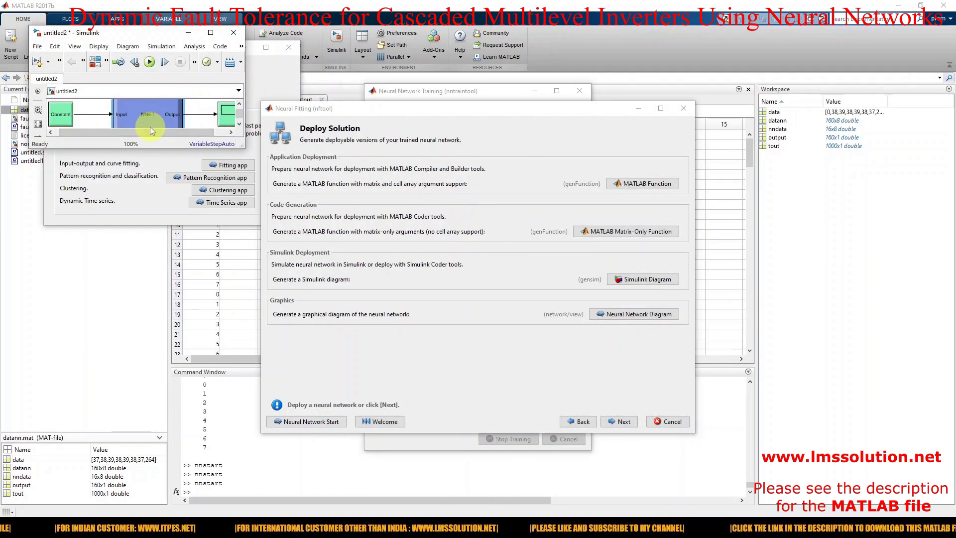
pyautogui.moveTo(160, 148); pyautogui.dragTo(160, 343)
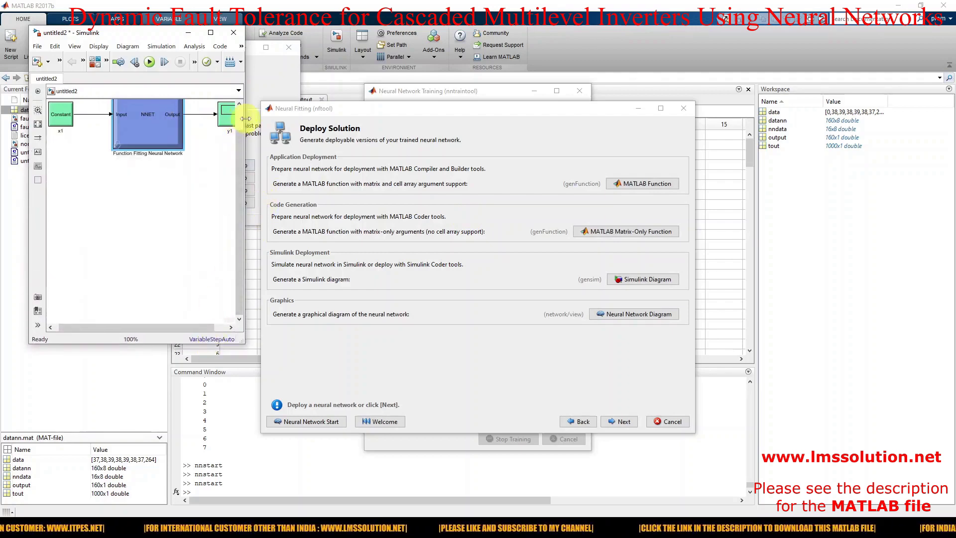
pyautogui.moveTo(244, 117); pyautogui.dragTo(352, 120)
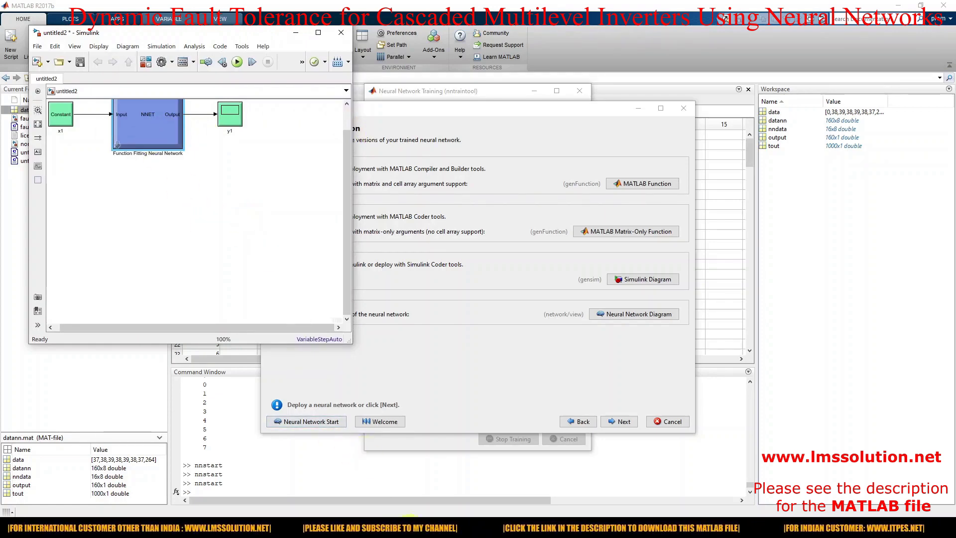
pyautogui.moveTo(404, 527)
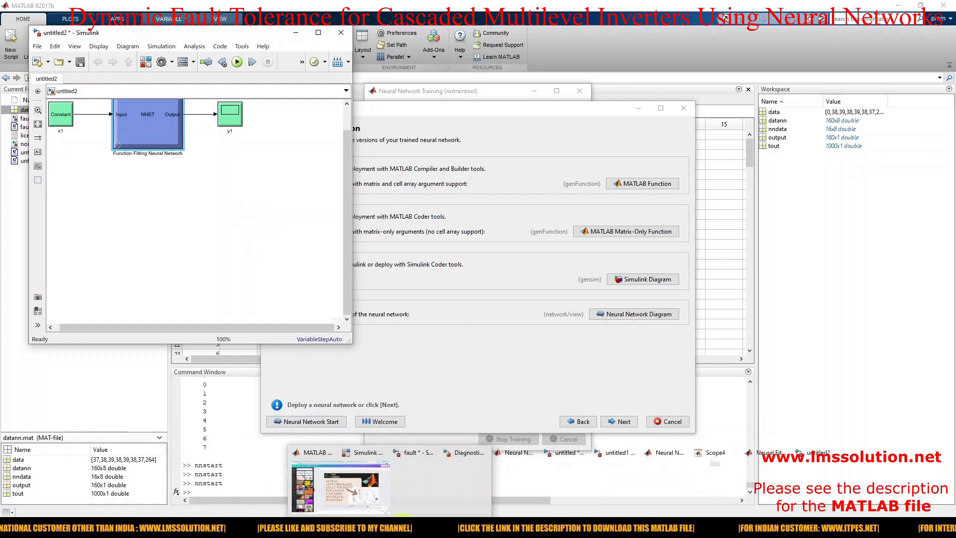
pyautogui.click(244, 485)
# Inspect the Round1-to-NNET input line and the NNET output line in the fault model
pyautogui.click(814, 376)
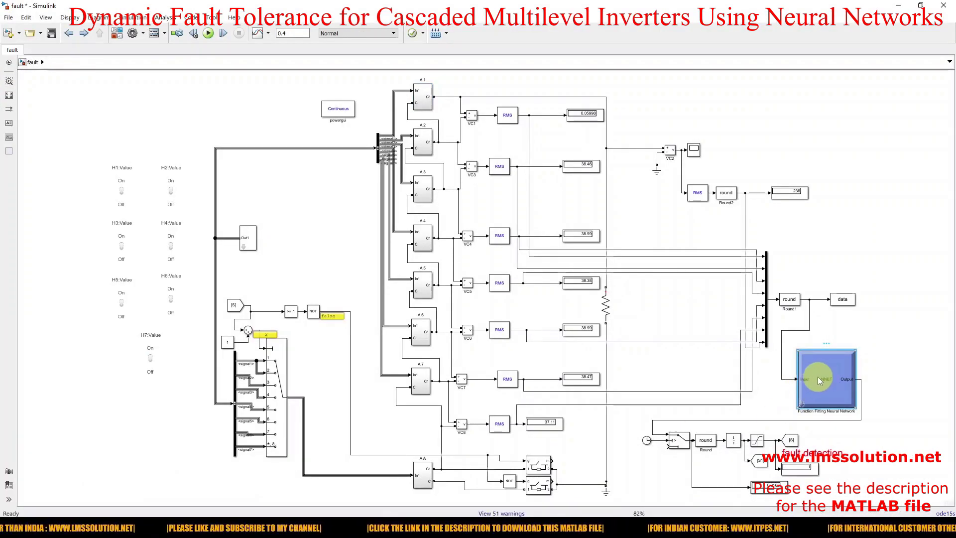
pyautogui.click(809, 324)
pyautogui.click(810, 322)
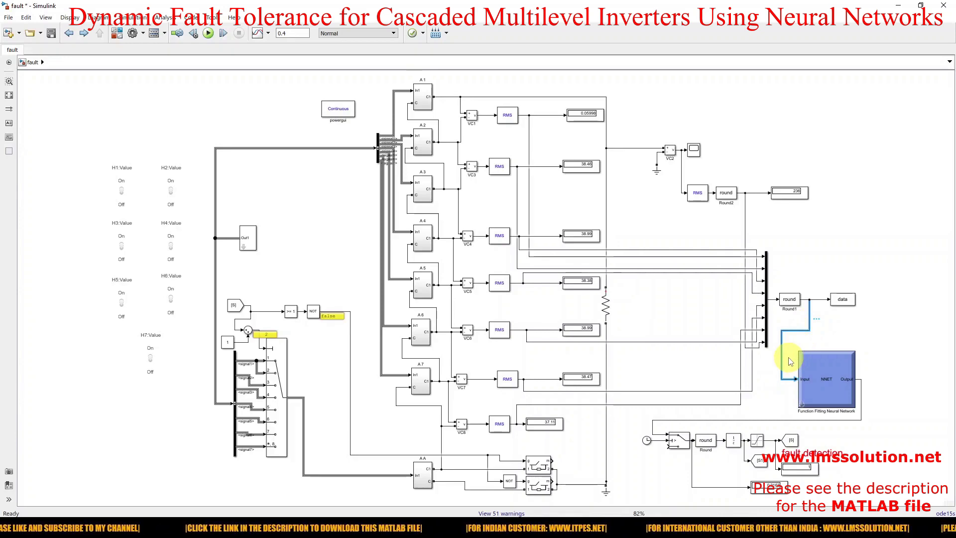
pyautogui.click(782, 420)
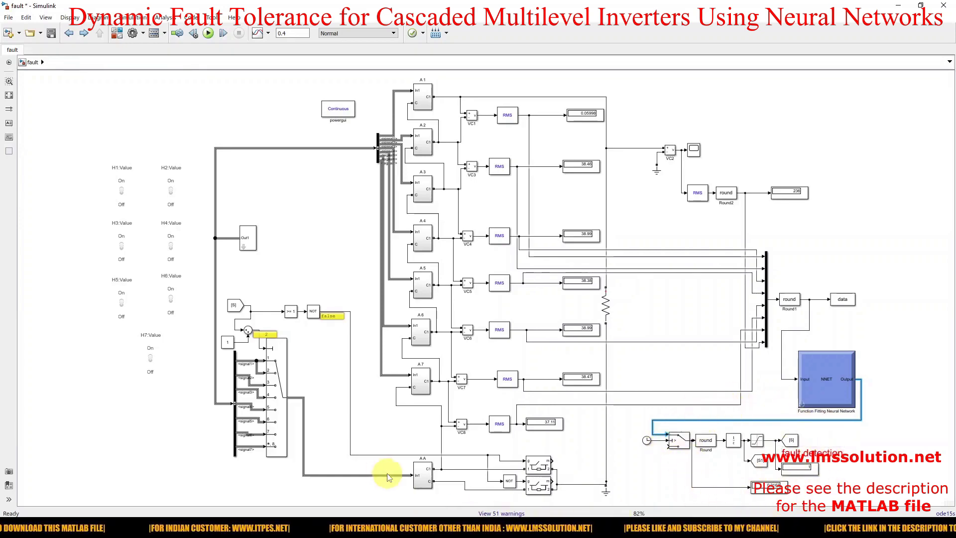
pyautogui.press('F9')
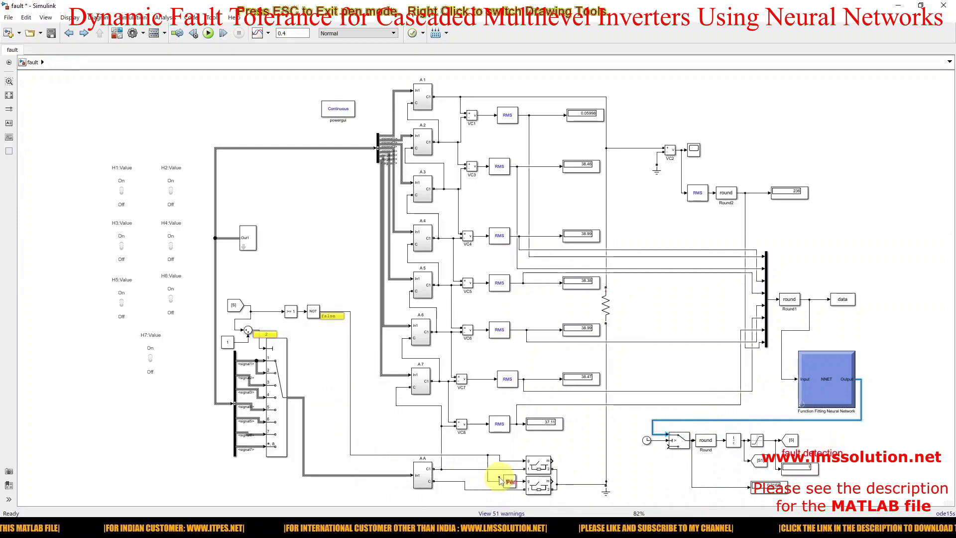
pyautogui.moveTo(494, 444)
pyautogui.mouseDown()
pyautogui.moveTo(478, 495)
pyautogui.moveTo(529, 514)
pyautogui.moveTo(558, 477)
pyautogui.moveTo(541, 450)
pyautogui.moveTo(497, 454)
pyautogui.mouseUp()
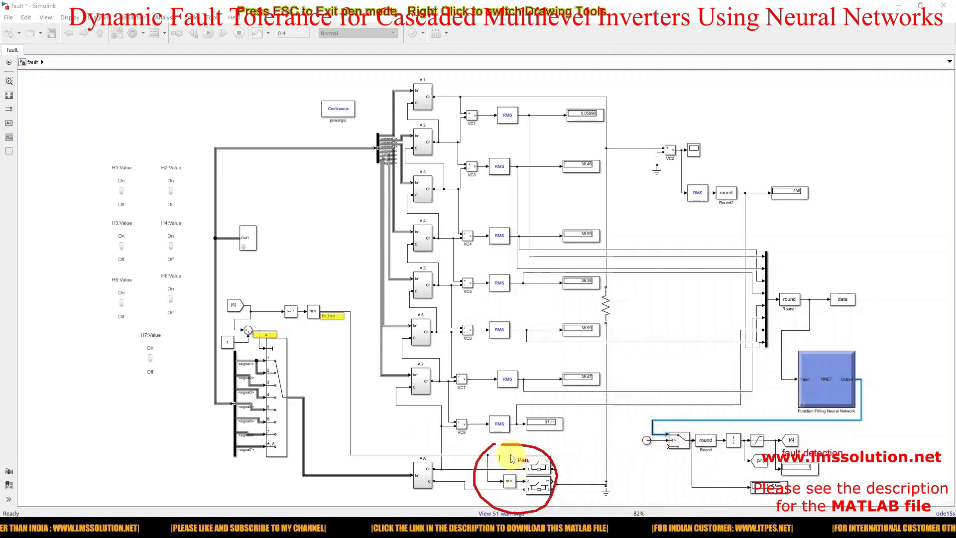
pyautogui.moveTo(508, 452); pyautogui.dragTo(513, 454)
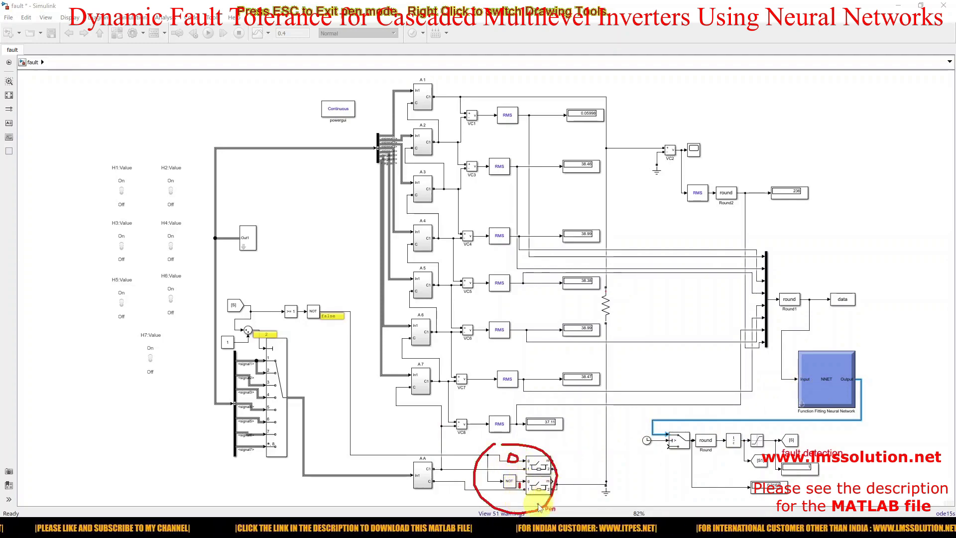
pyautogui.moveTo(439, 476)
pyautogui.mouseDown()
pyautogui.moveTo(555, 477)
pyautogui.moveTo(590, 437)
pyautogui.mouseUp()
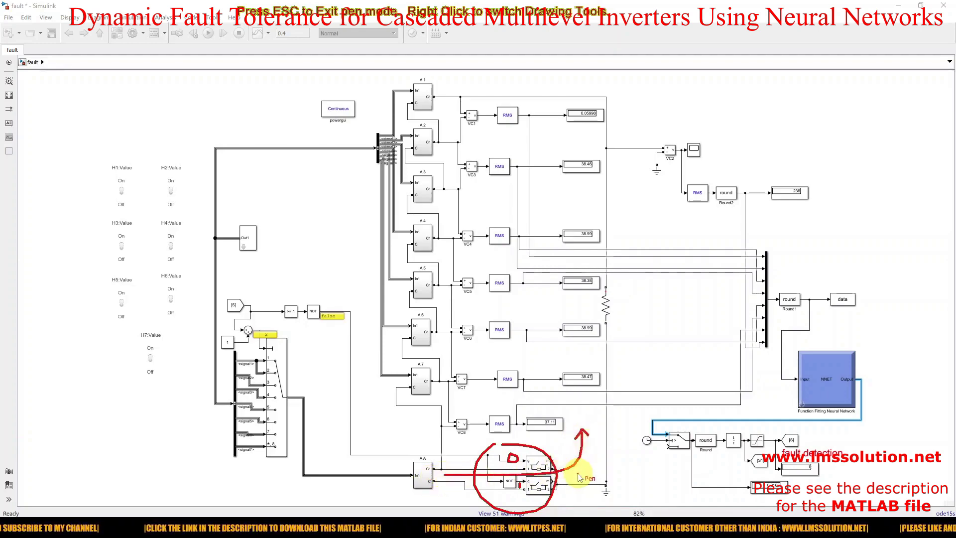
pyautogui.moveTo(232, 291)
pyautogui.mouseDown()
pyautogui.moveTo(333, 334)
pyautogui.moveTo(379, 440)
pyautogui.moveTo(409, 456)
pyautogui.mouseUp()
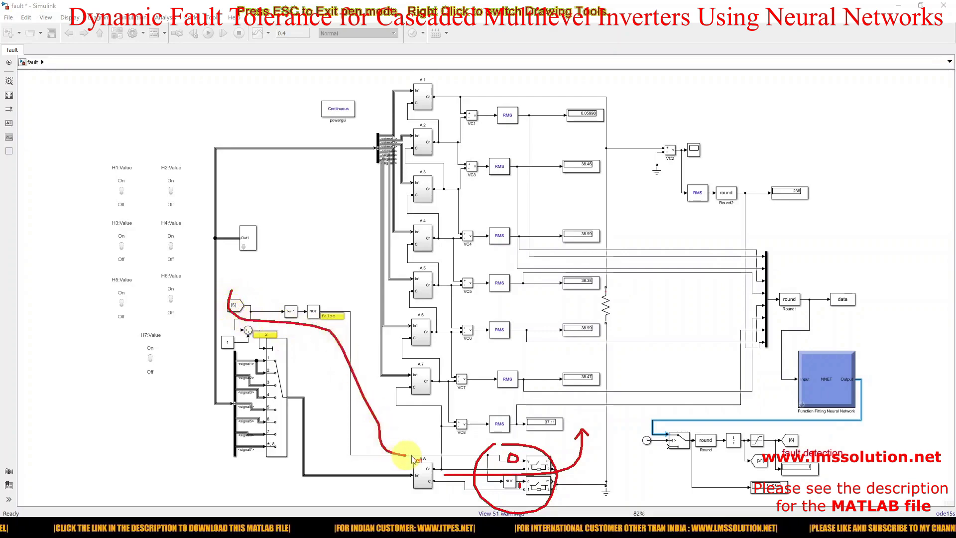
pyautogui.moveTo(230, 292)
pyautogui.mouseDown()
pyautogui.moveTo(375, 311)
pyautogui.moveTo(412, 402)
pyautogui.mouseUp()
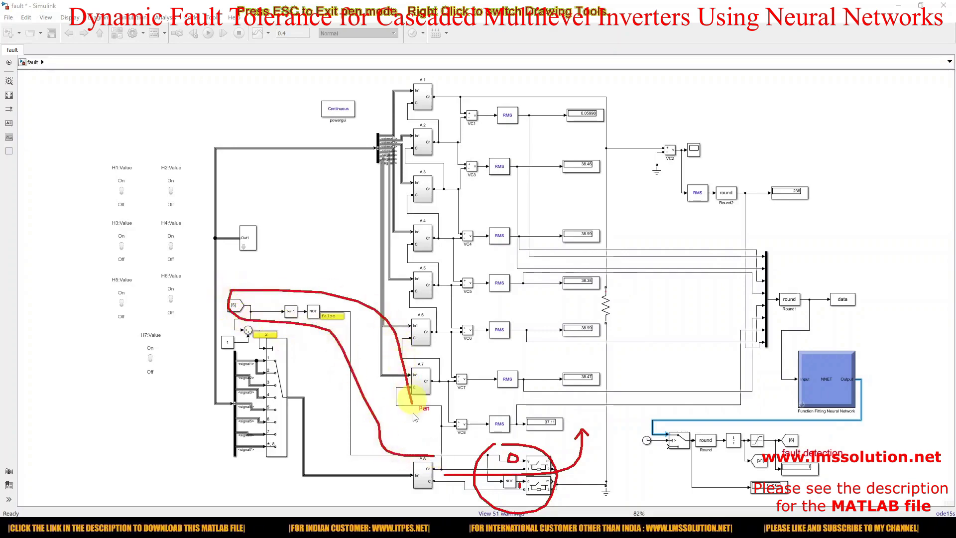
pyautogui.press('Escape')
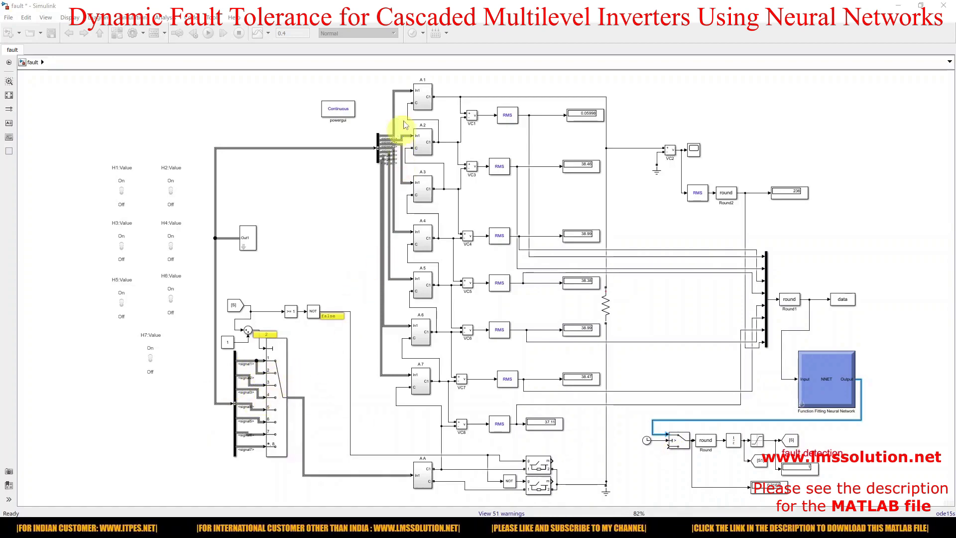
pyautogui.hotkey('ctrl', '2')
pyautogui.moveTo(411, 88)
pyautogui.mouseDown()
pyautogui.moveTo(441, 107)
pyautogui.moveTo(421, 110)
pyautogui.mouseUp()
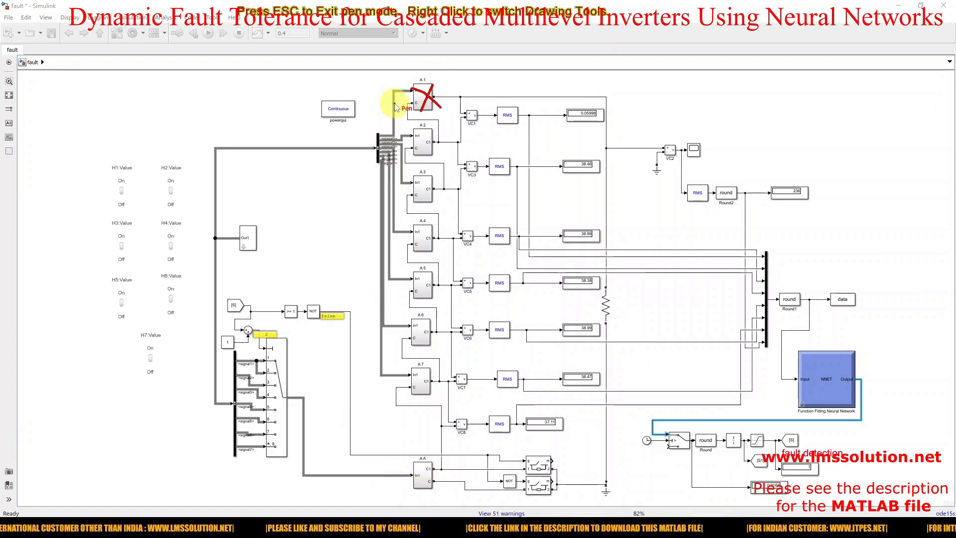
pyautogui.moveTo(209, 326)
pyautogui.mouseDown()
pyautogui.moveTo(202, 416)
pyautogui.moveTo(247, 487)
pyautogui.moveTo(319, 468)
pyautogui.moveTo(334, 357)
pyautogui.moveTo(298, 325)
pyautogui.moveTo(218, 327)
pyautogui.mouseUp()
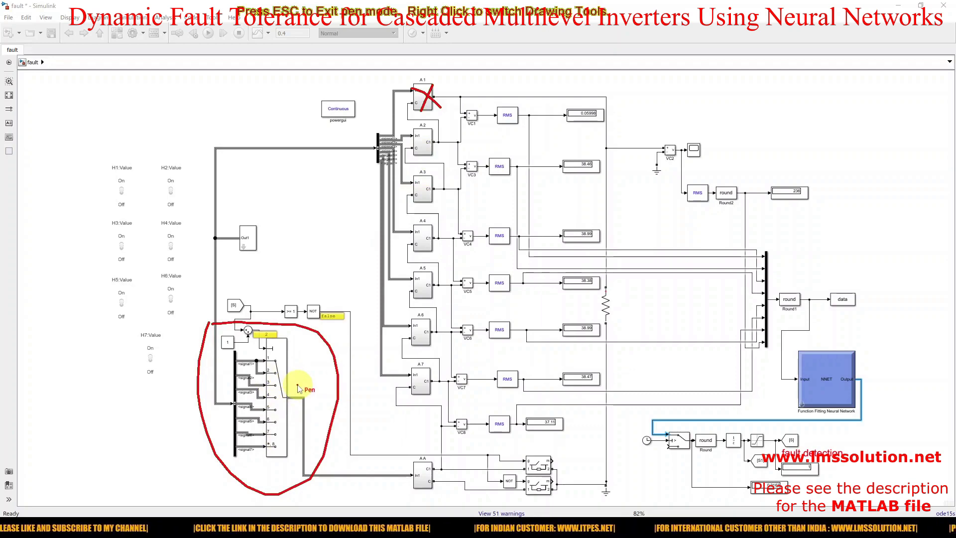
pyautogui.press('Escape')
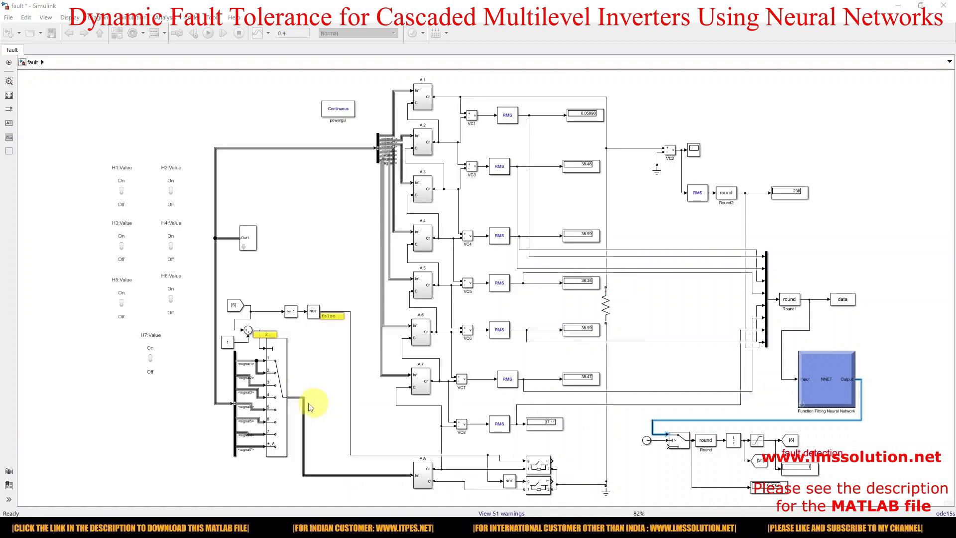
# Rerun the fault model with switch H1 back On so stage A1's RMS display reads about 37
pyautogui.click(124, 196)
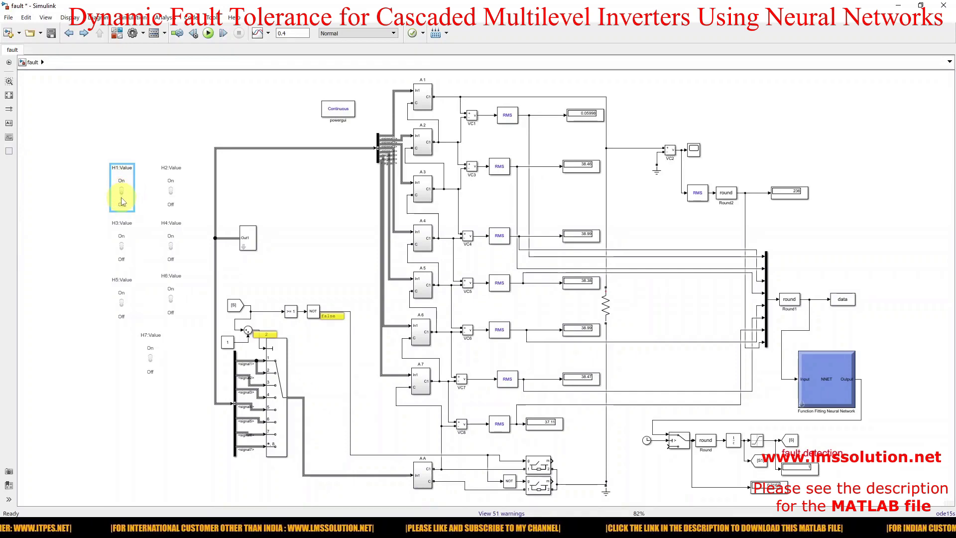
pyautogui.click(221, 99)
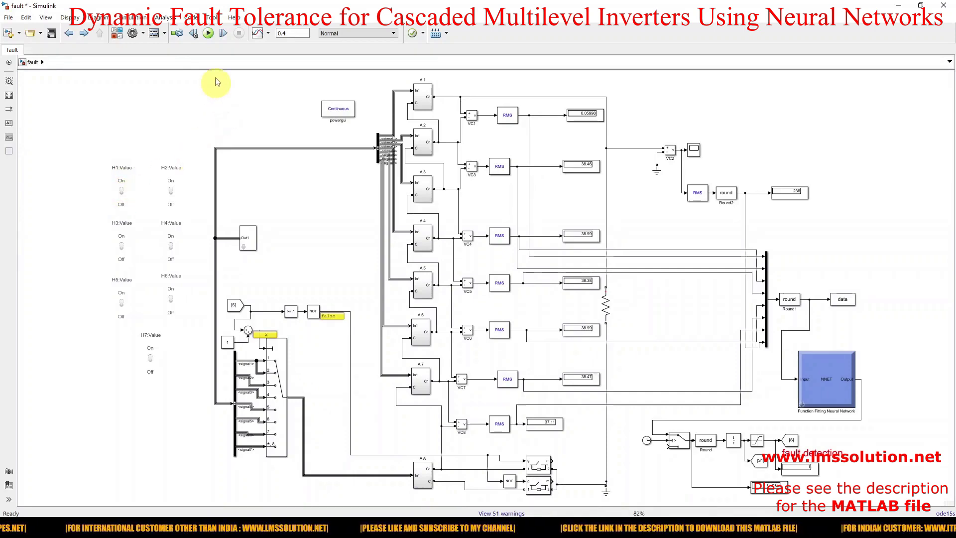
pyautogui.click(208, 33)
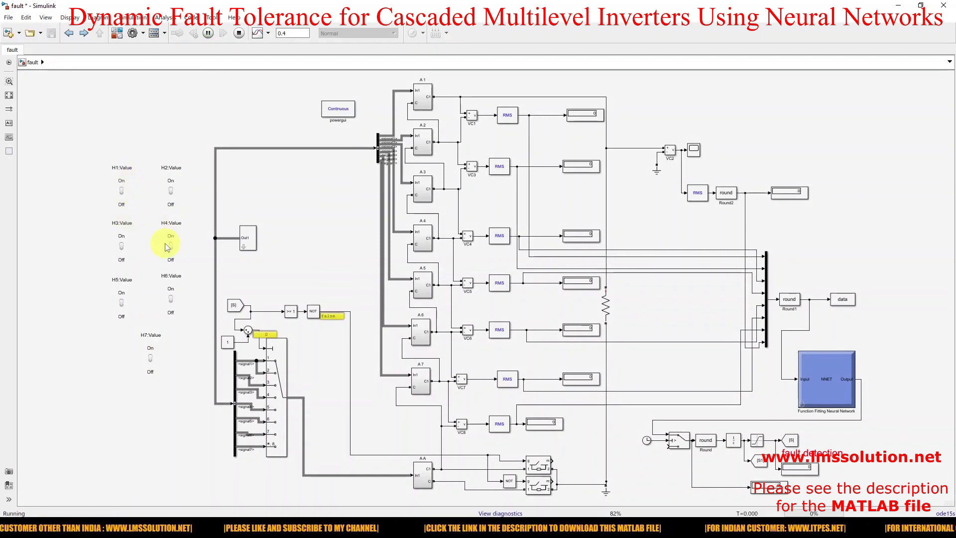
# View Scope4's stepped multilevel output voltage, about ±330 over 0–0.4 s, enlarged then restored
pyautogui.doubleClick(694, 150)
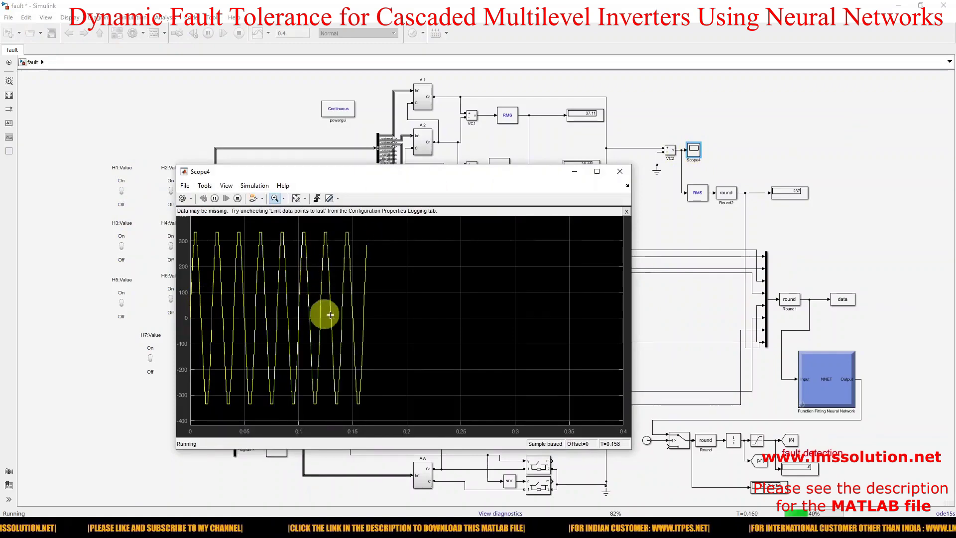
pyautogui.click(597, 171)
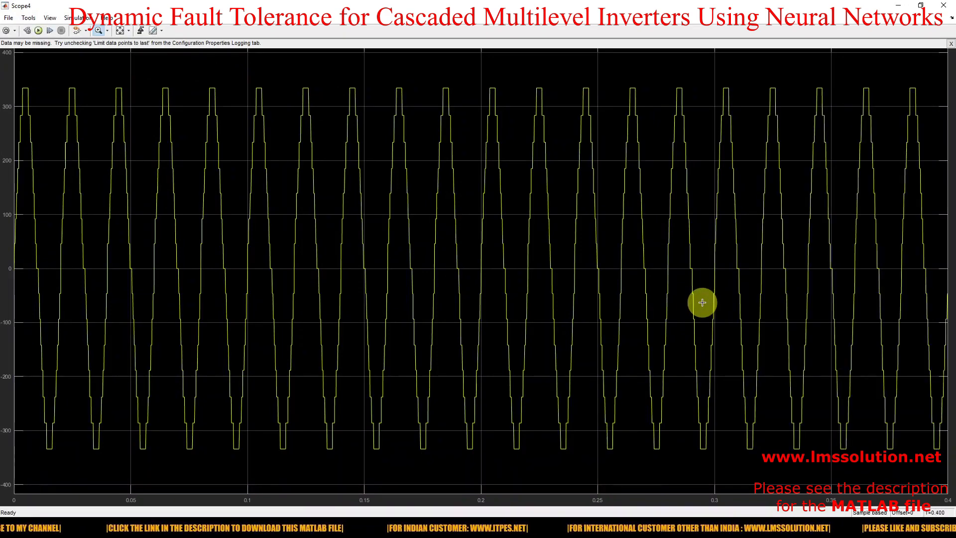
pyautogui.click(921, 5)
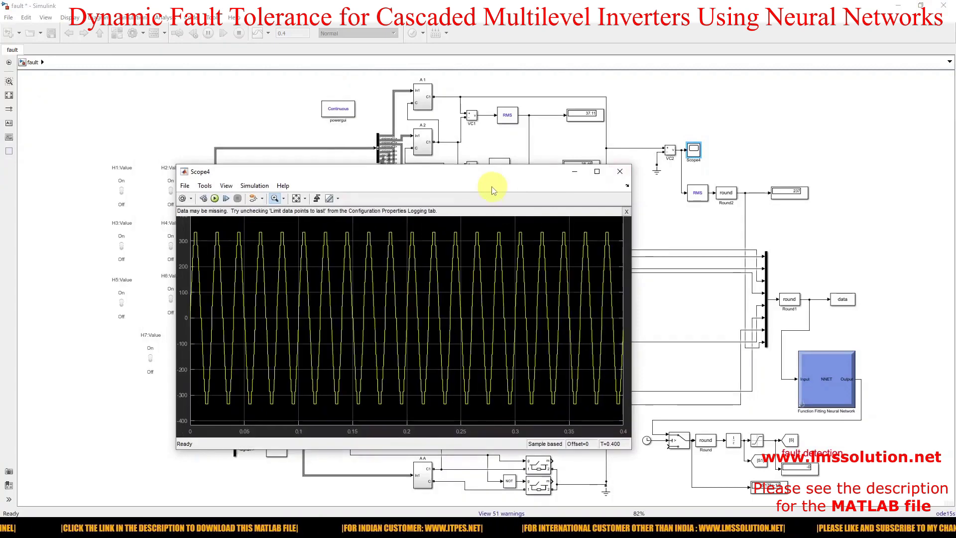